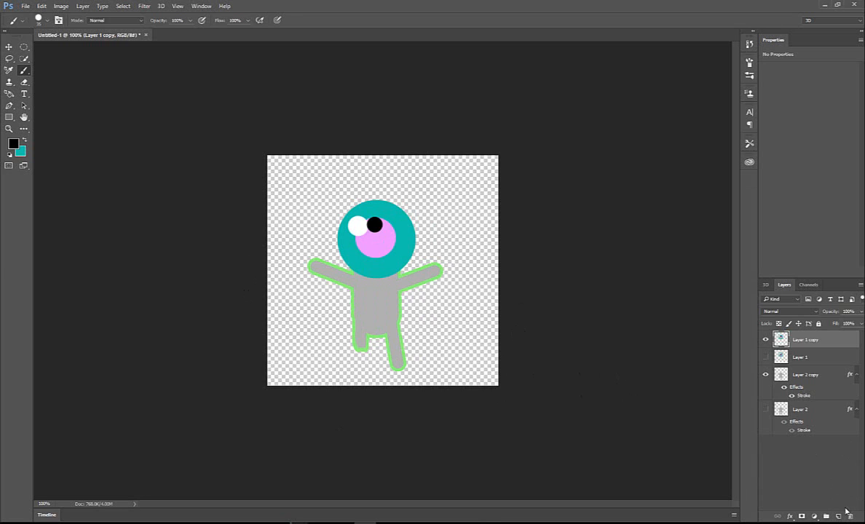
- Add a new empty layer at the top of the layer stack and check the visible character layers by toggling their visibility
click(838, 516)
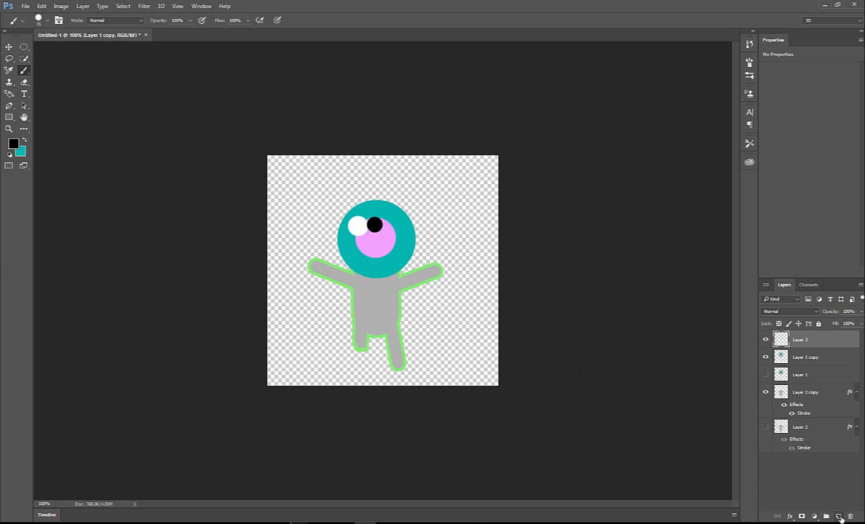
click(766, 357)
click(765, 356)
click(765, 392)
click(765, 391)
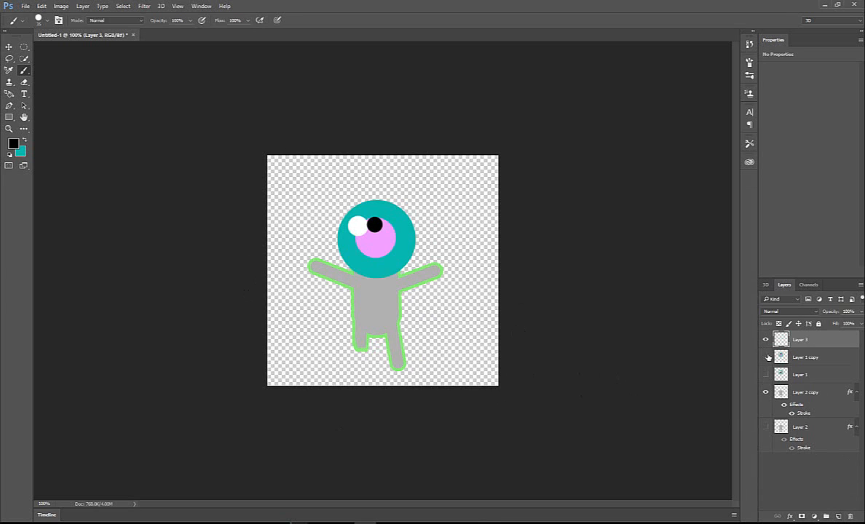
click(765, 357)
click(765, 356)
- Group the four character layers, from Layer 1 copy down to Layer 2, and name the group Character
click(801, 357)
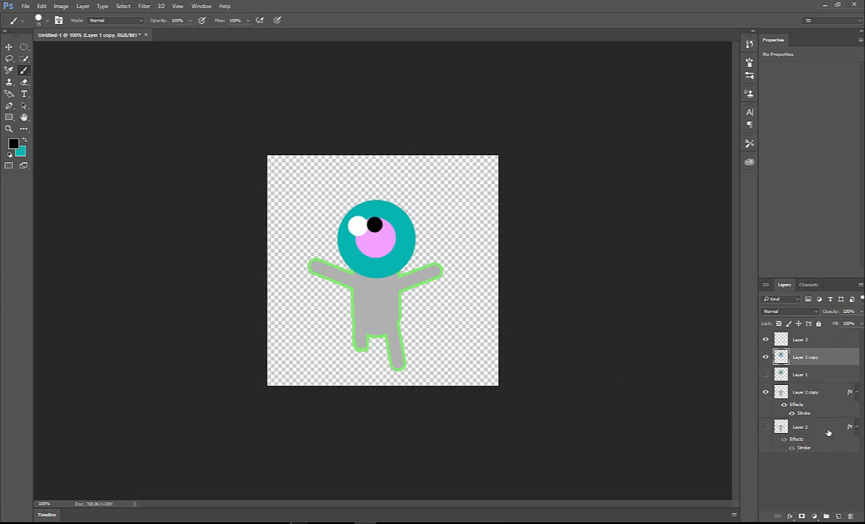
click(828, 429)
shift+click(803, 356)
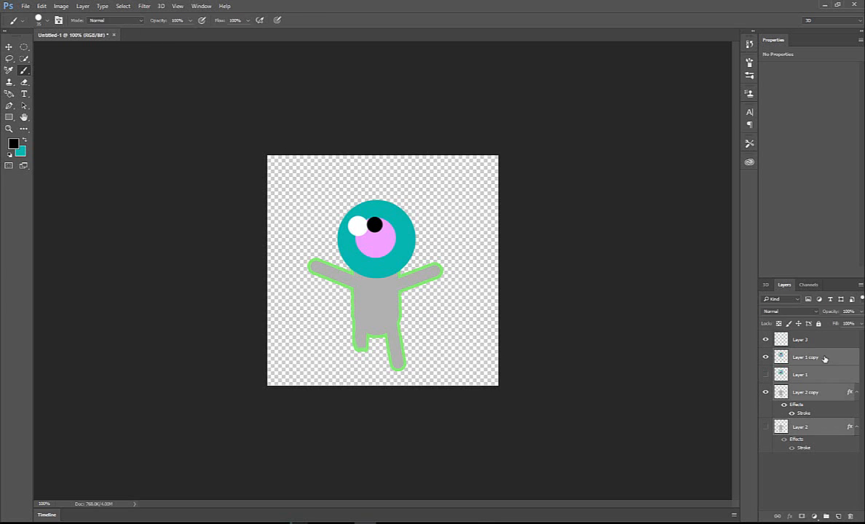
click(826, 515)
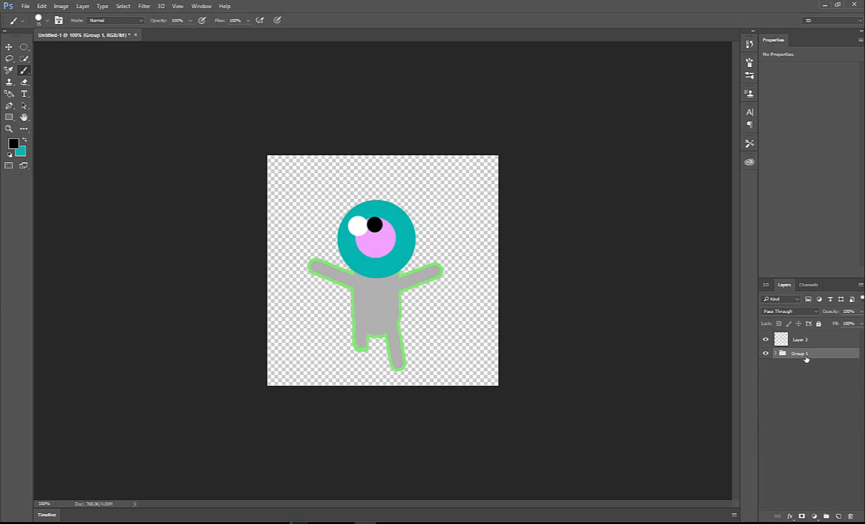
text(c)
key(BackSpace)
key(BackSpace)
key(BackSpace)
key(BackSpace)
key(BackSpace)
key(BackSpace)
key(BackSpace)
key(BackSpace)
text(Character)
key(Return)
- Create a layer group named Ground above the Character group and put the empty Layer 3 inside it
click(805, 340)
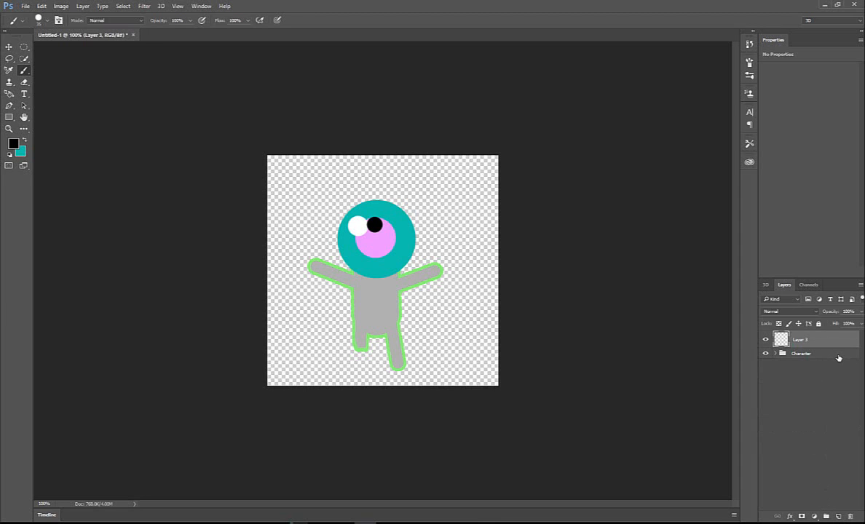
click(827, 516)
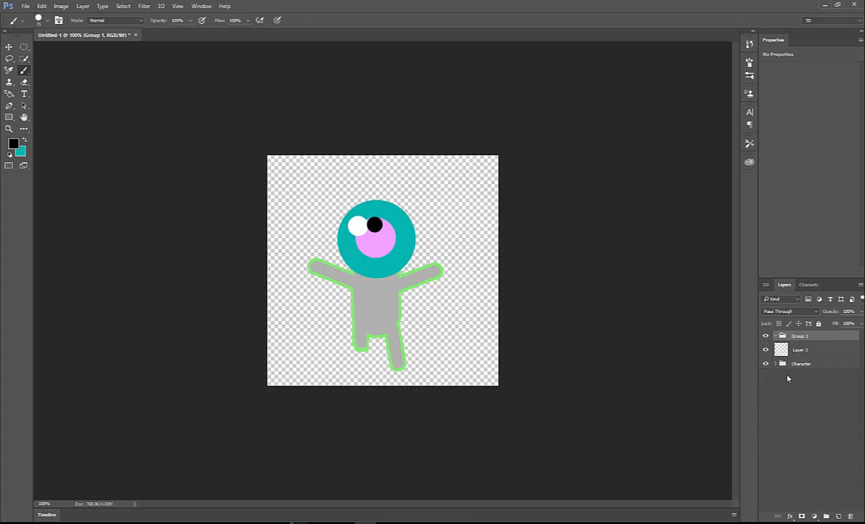
text(Ground)
key(Return)
drag(826, 334, 825, 338)
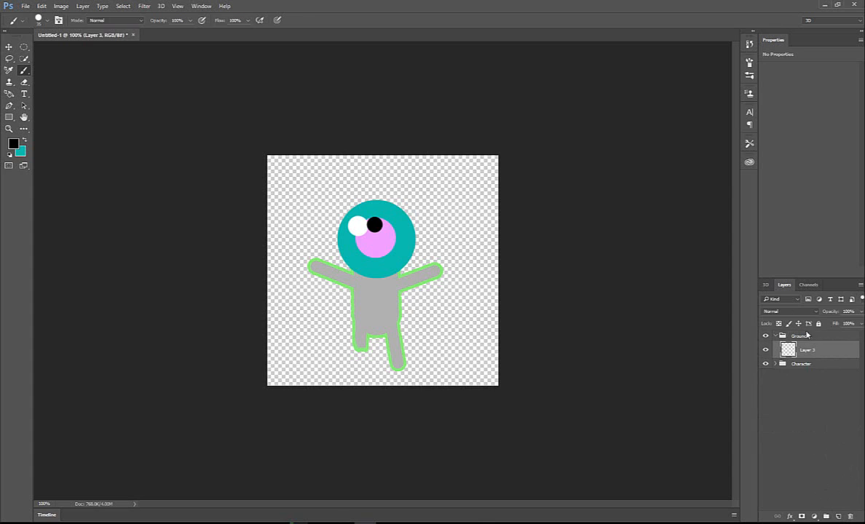
- Hide the Character group and paint a straight purple (#9f46b2) horizontal band across the full canvas width on Layer 3
click(765, 364)
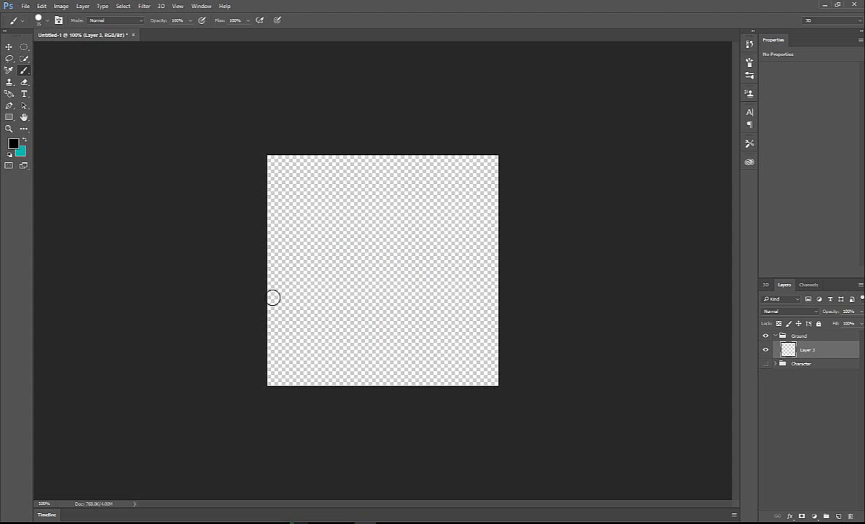
click(14, 142)
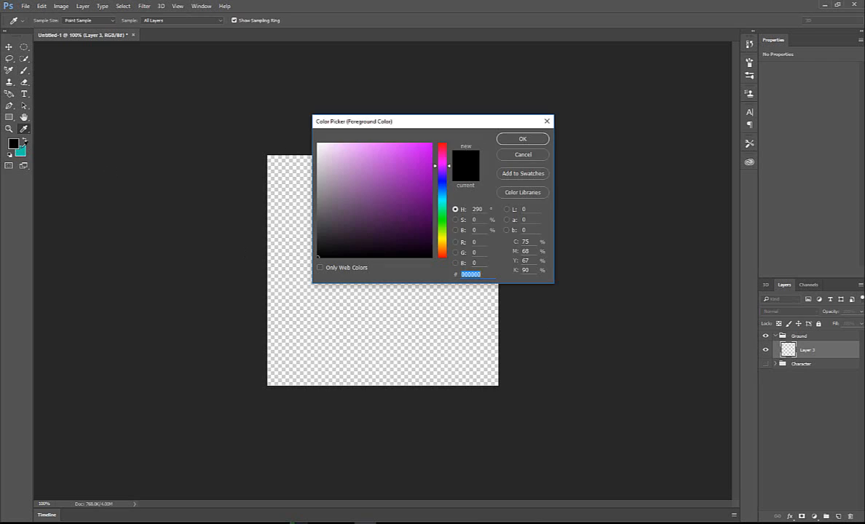
click(385, 178)
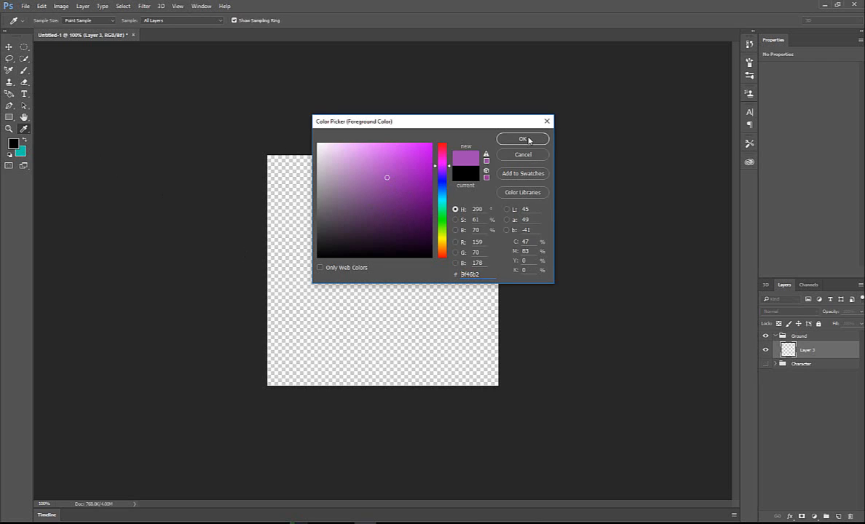
click(523, 139)
click(235, 254)
shift+click(540, 256)
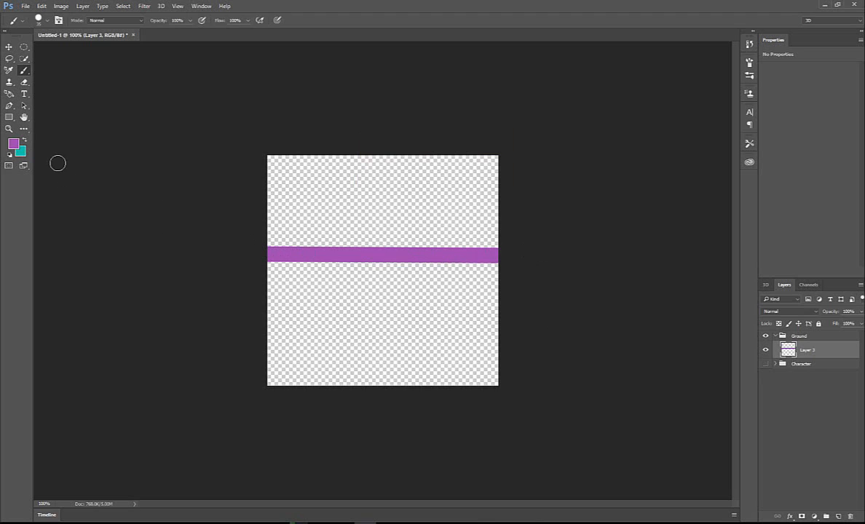
- Swap the foreground and background colours, and set the new foreground colour to a golden yellow
click(25, 140)
click(13, 143)
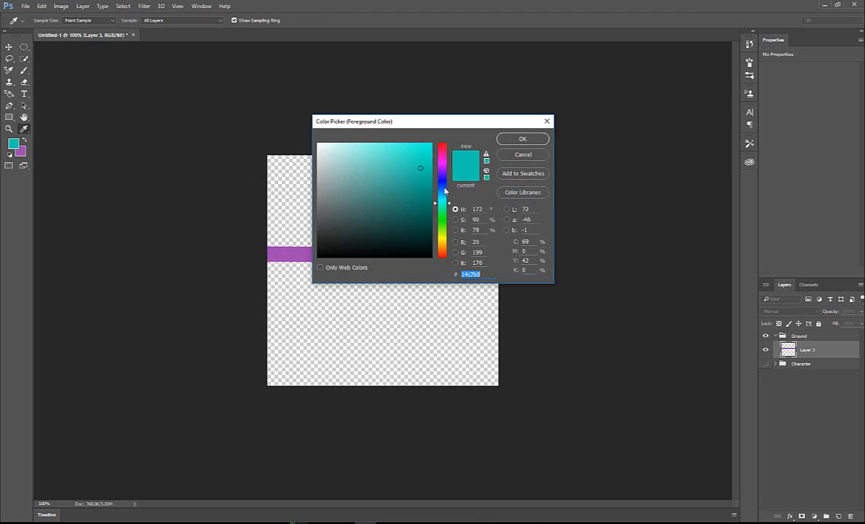
text(1ead1a)
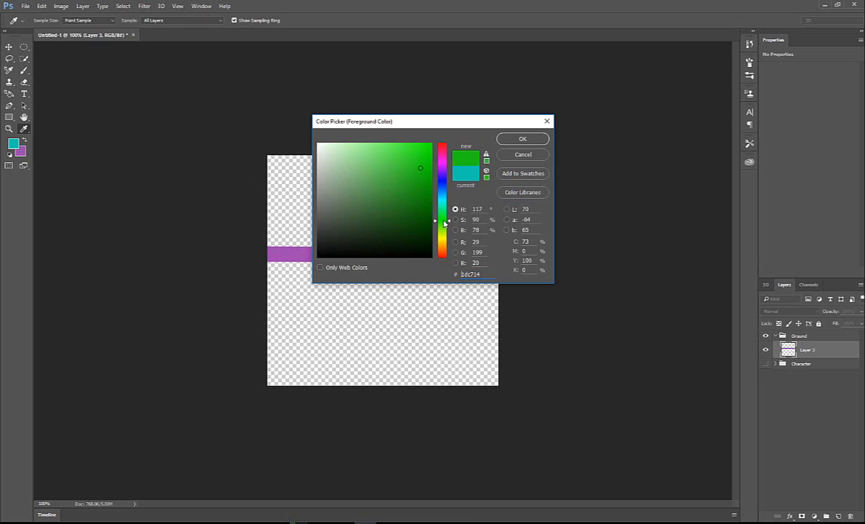
click(440, 241)
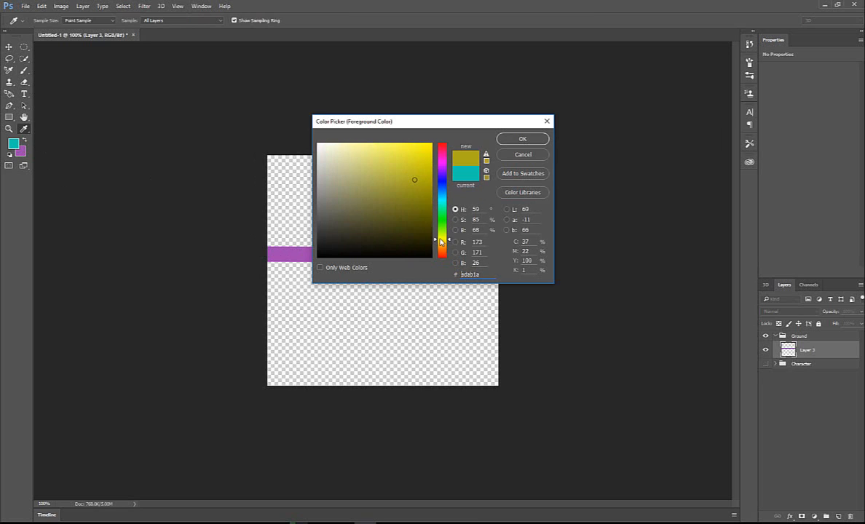
drag(445, 241, 443, 244)
drag(421, 180, 434, 166)
click(523, 141)
- Fill the empty area below the purple band with golden yellow using the Paint Bucket Tool
key(bracketright)
key(bracketright)
key(bracketright)
key(bracketright)
key(bracketright)
key(bracketright)
key(bracketright)
key(bracketright)
key(bracketright)
key(bracketright)
key(bracketright)
key(bracketright)
key(bracketright)
key(bracketright)
key(bracketright)
key(bracketright)
key(bracketright)
key(bracketright)
key(bracketright)
key(bracketright)
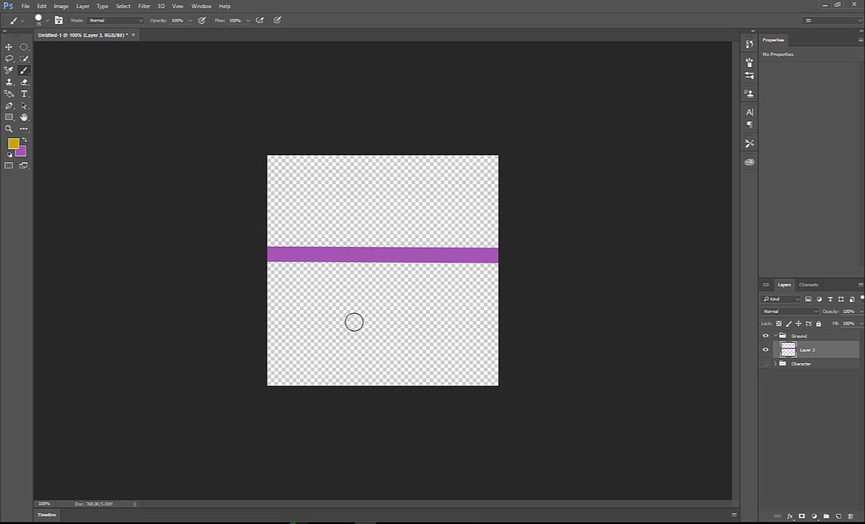
key(g)
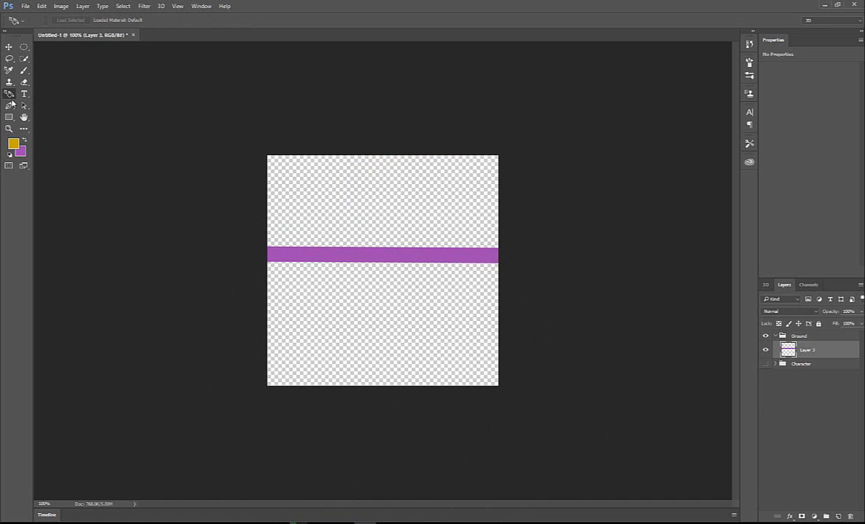
click(25, 129)
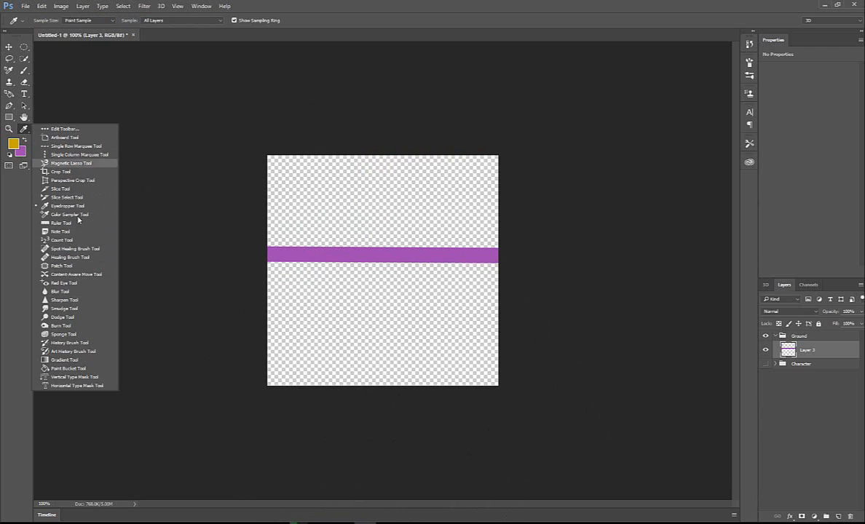
click(69, 369)
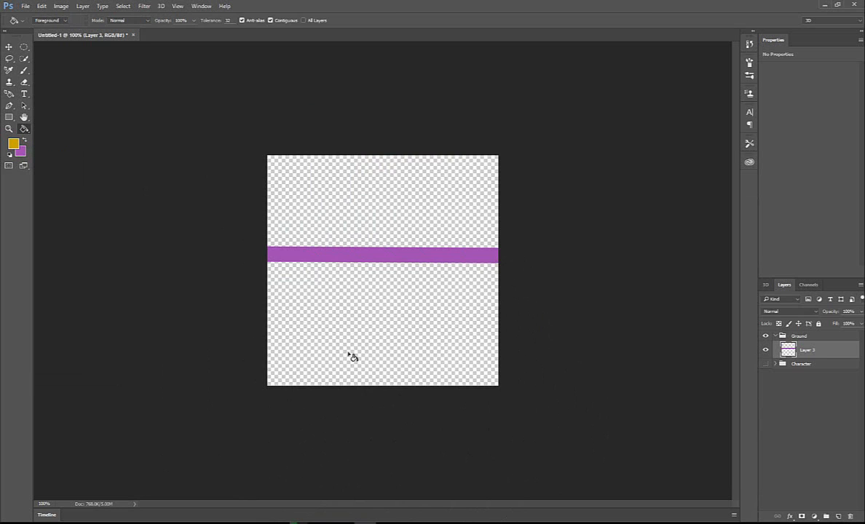
click(324, 329)
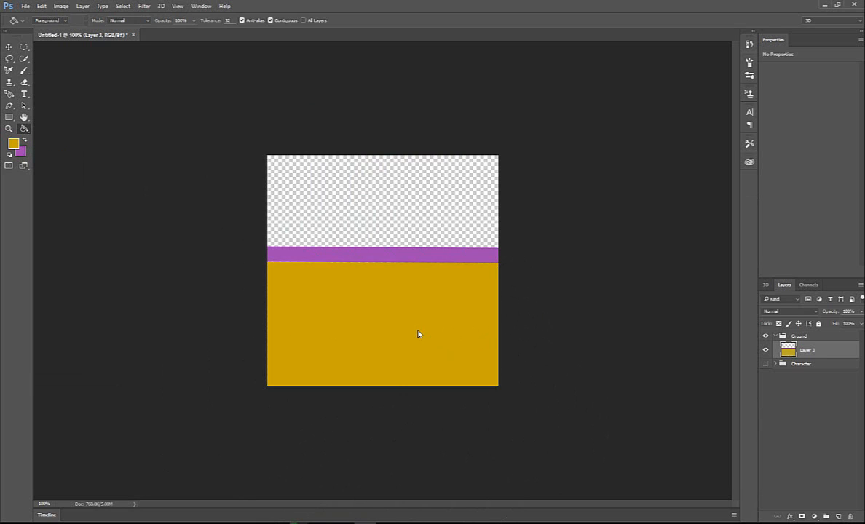
- Switch to the Brush tool and reduce the brush size to 70
key(b)
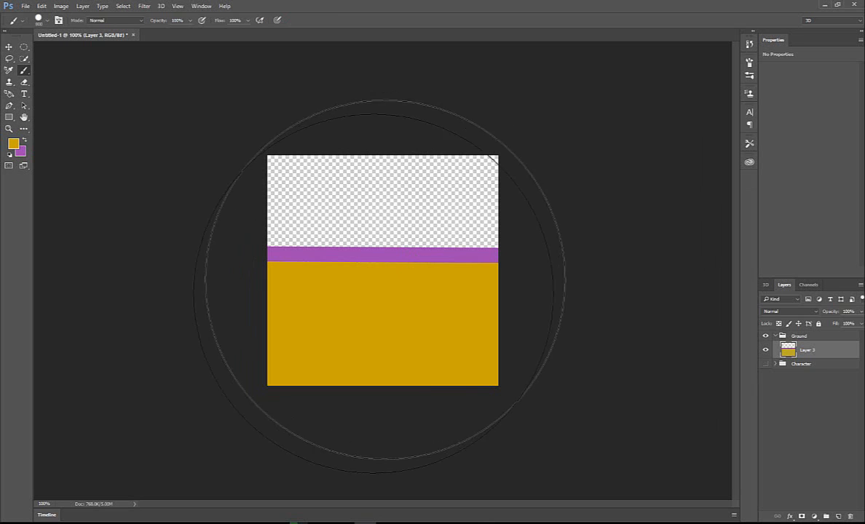
key(bracketleft)
key(bracketleft)
key(bracketleft)
key(bracketleft)
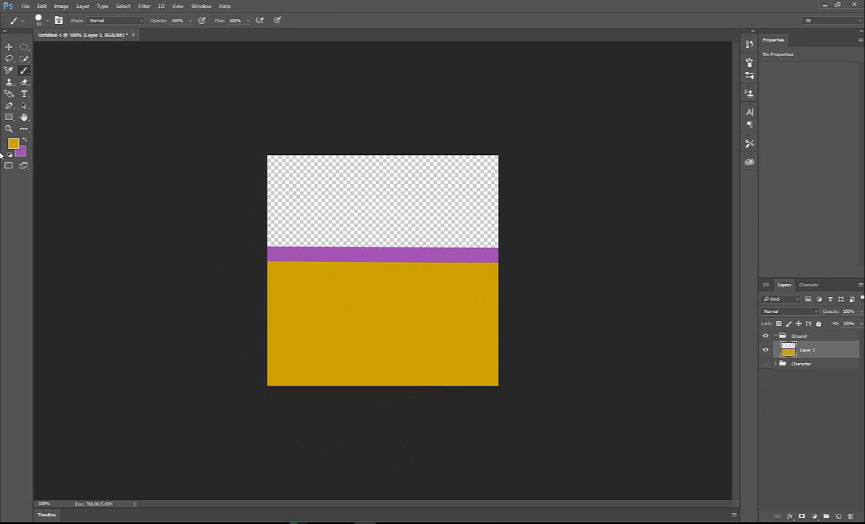
- Set the foreground colour to dark brown (#5b501a)
click(14, 144)
drag(377, 223, 398, 215)
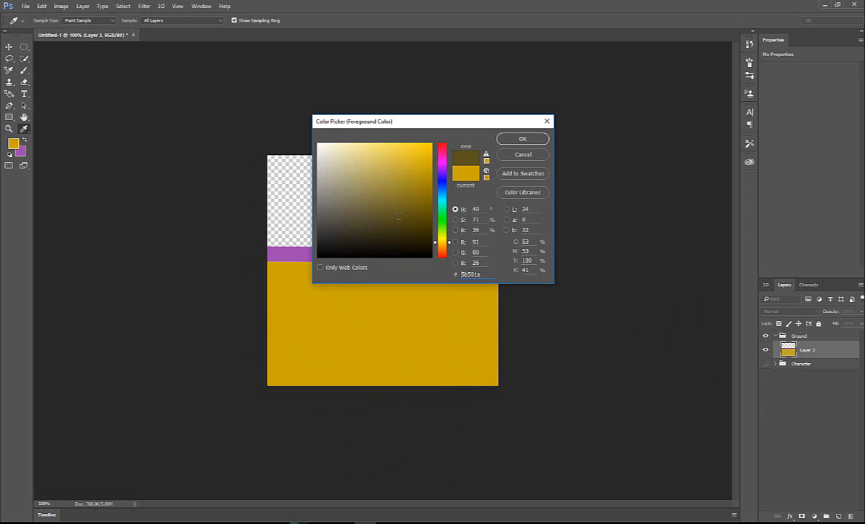
click(522, 138)
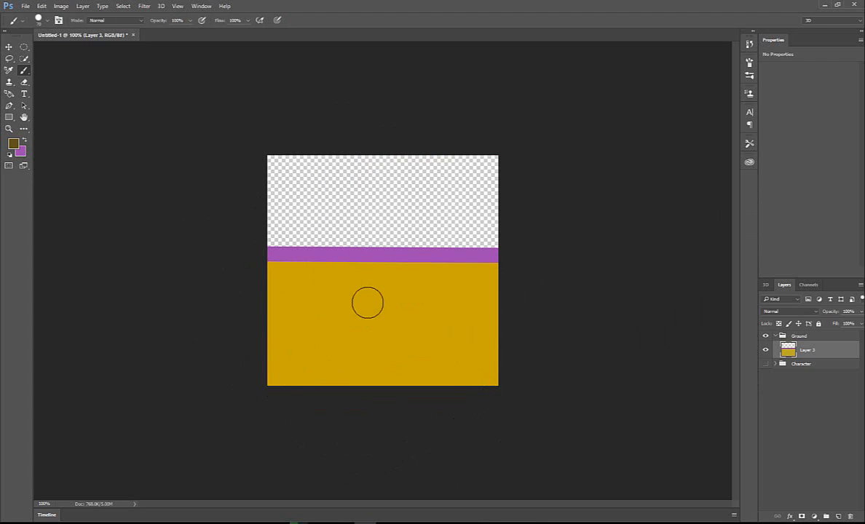
- Set the foreground colour to a medium green
click(14, 144)
click(442, 216)
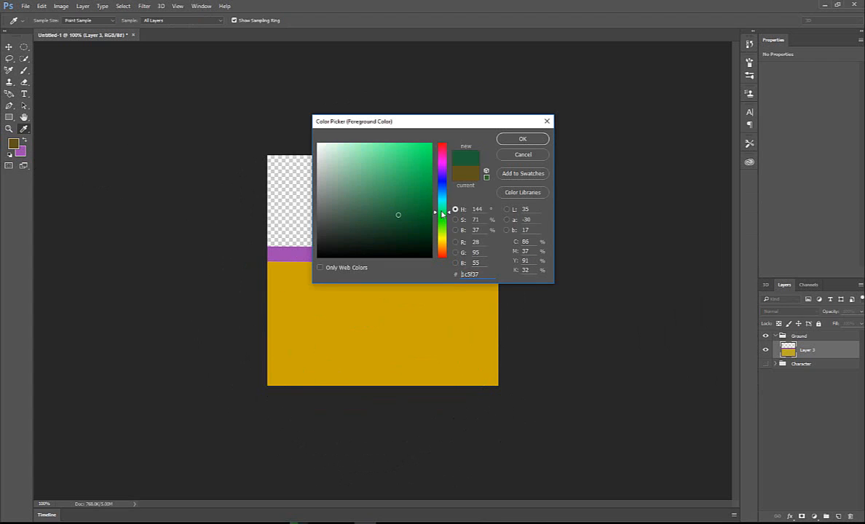
click(411, 174)
click(522, 138)
- Paint five separate green dots scattered across the yellow ground area with the brush
key(b)
click(328, 318)
click(284, 361)
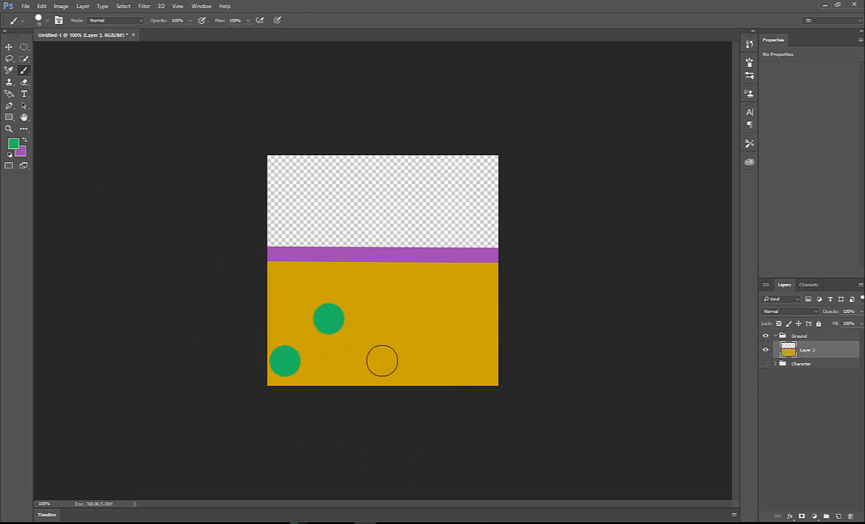
click(392, 357)
click(386, 284)
click(452, 343)
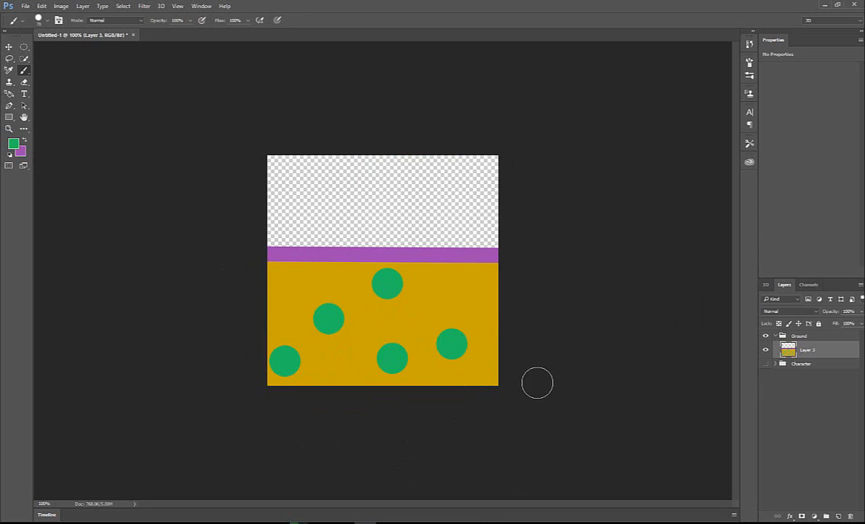
- Start saving the artwork as a new file and set its file type to PNG
key(ctrl+shift+s)
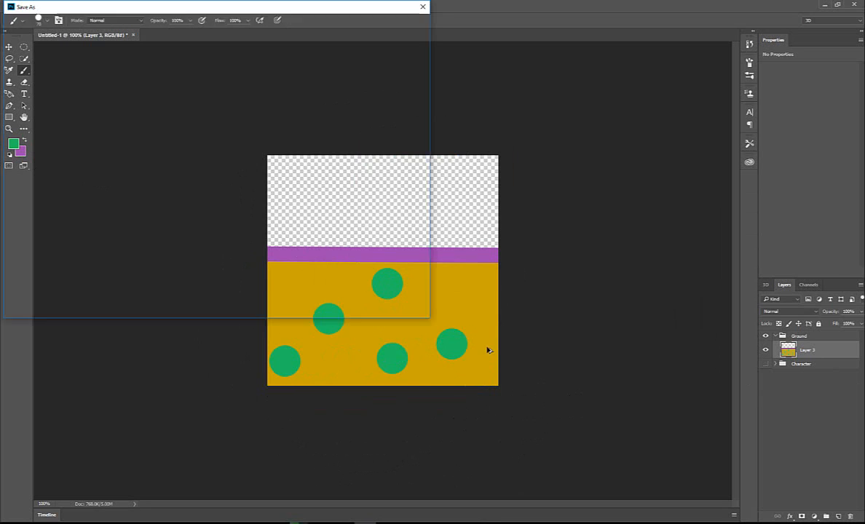
click(192, 235)
click(105, 360)
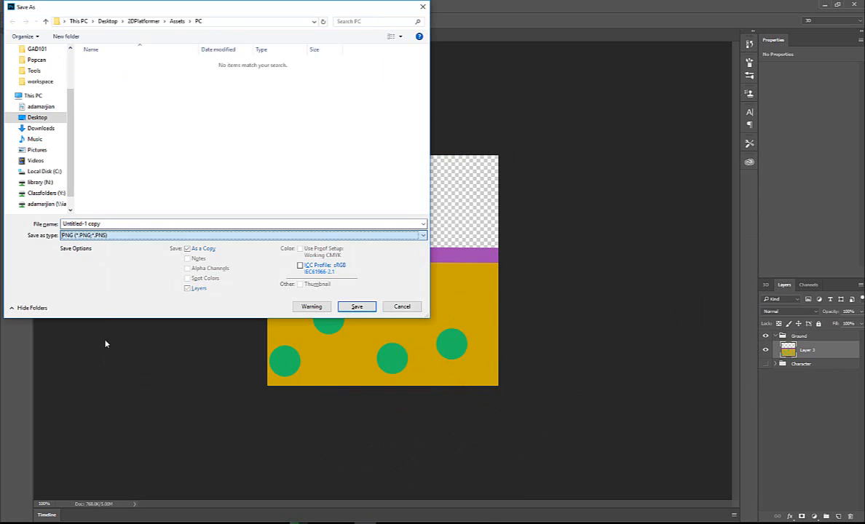
- Browse to the project's Assets > Environment folder and create a new folder named Ground in it
click(175, 23)
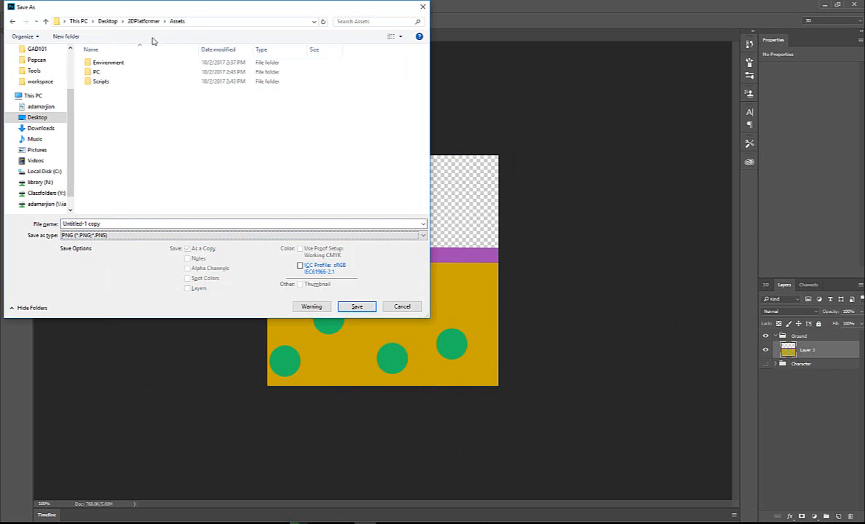
double_click(113, 62)
right_click(152, 115)
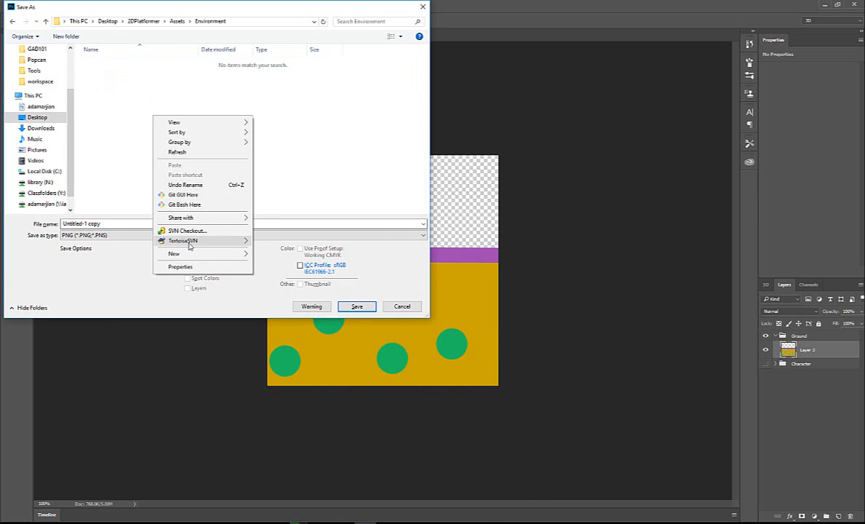
mouse_move(189, 254)
click(318, 257)
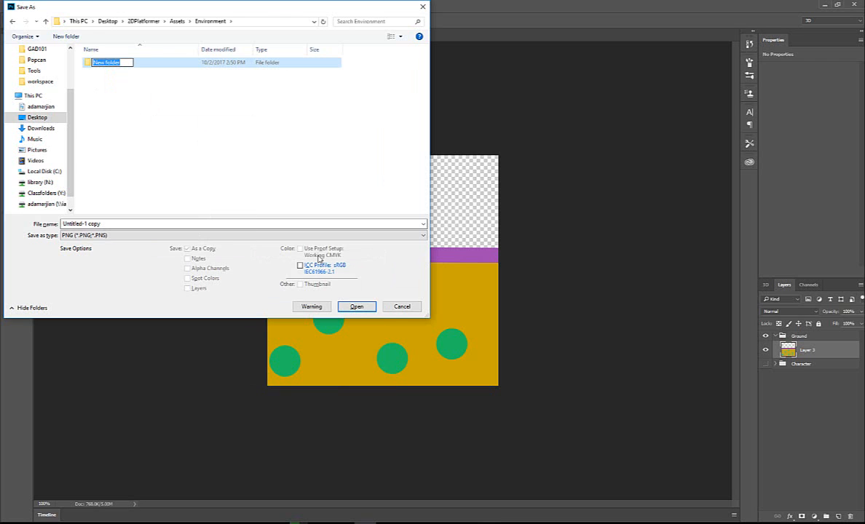
text(Ground)
key(Return)
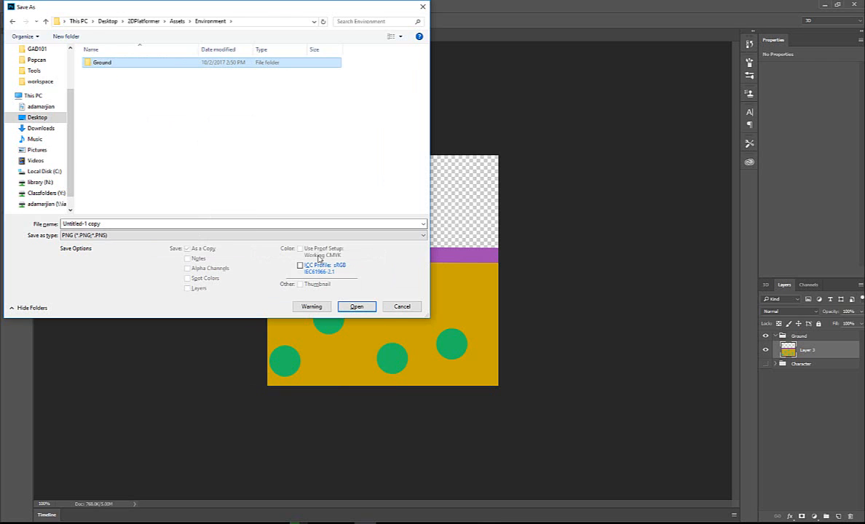
- Name the file Ground_01 and save it in the Ground folder as a PNG with Smallest / Slow compression and no interlacing
click(134, 225)
text(G)
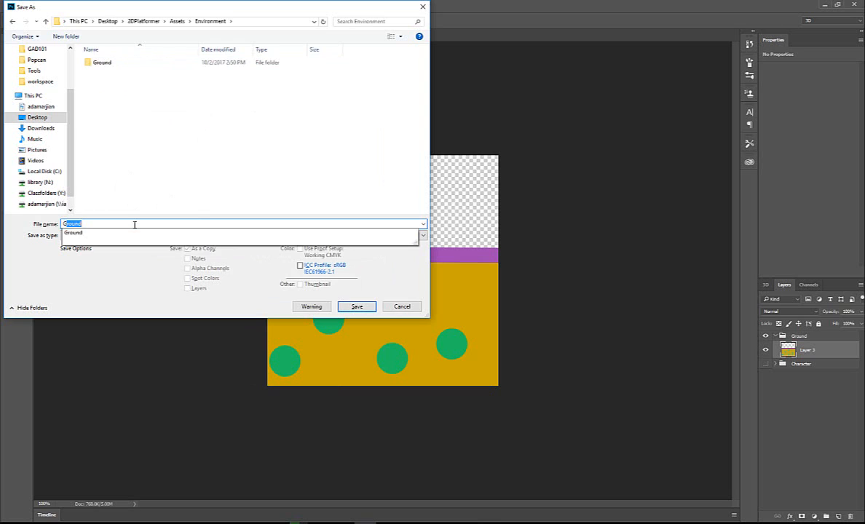
text(round_01)
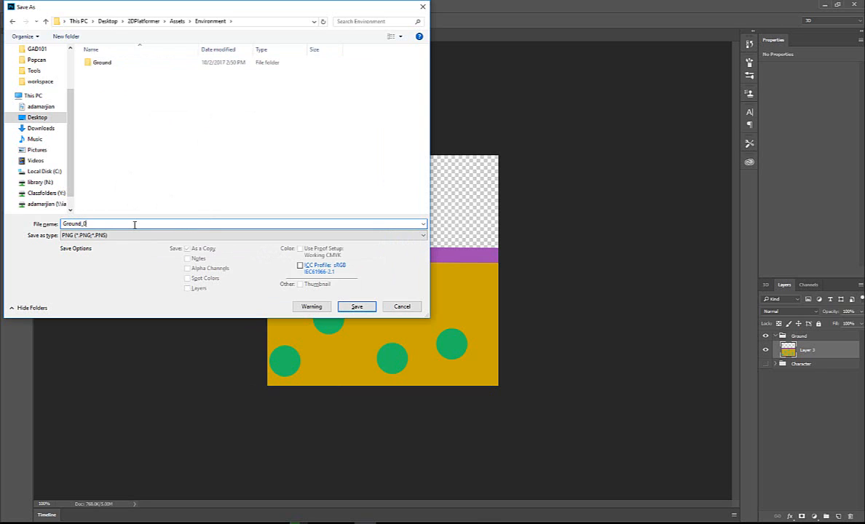
double_click(109, 63)
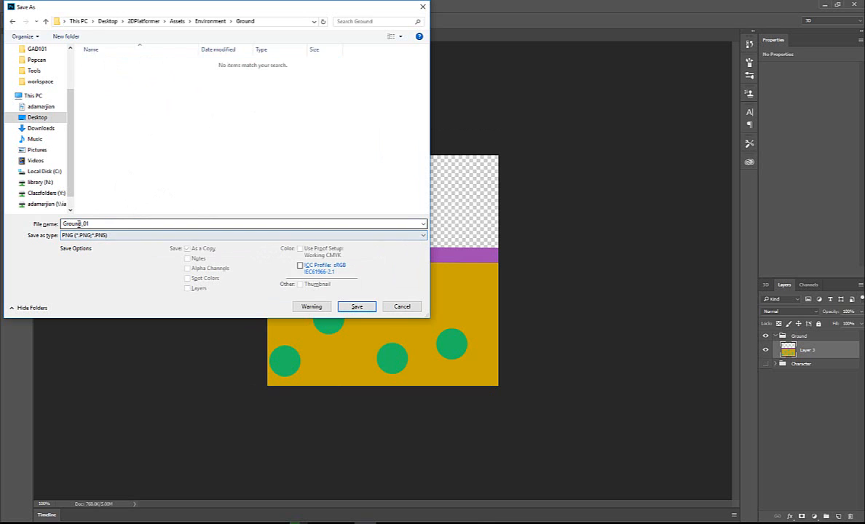
click(358, 308)
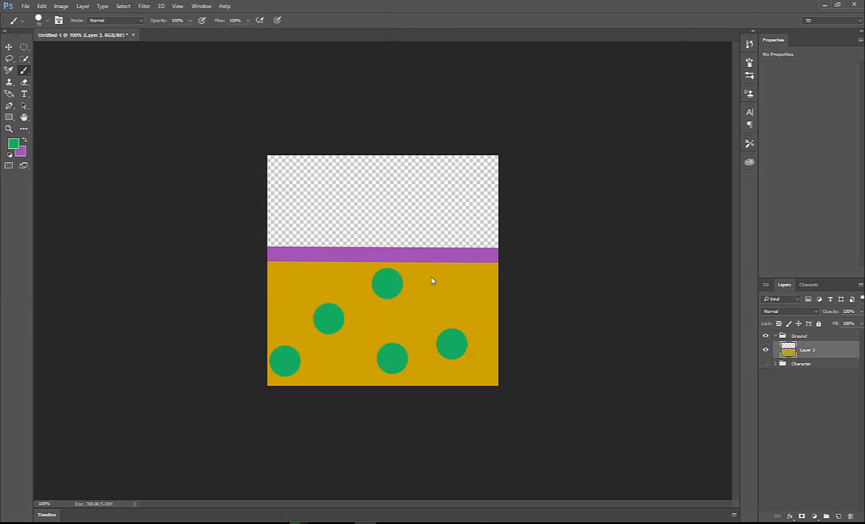
drag(246, 147, 290, 147)
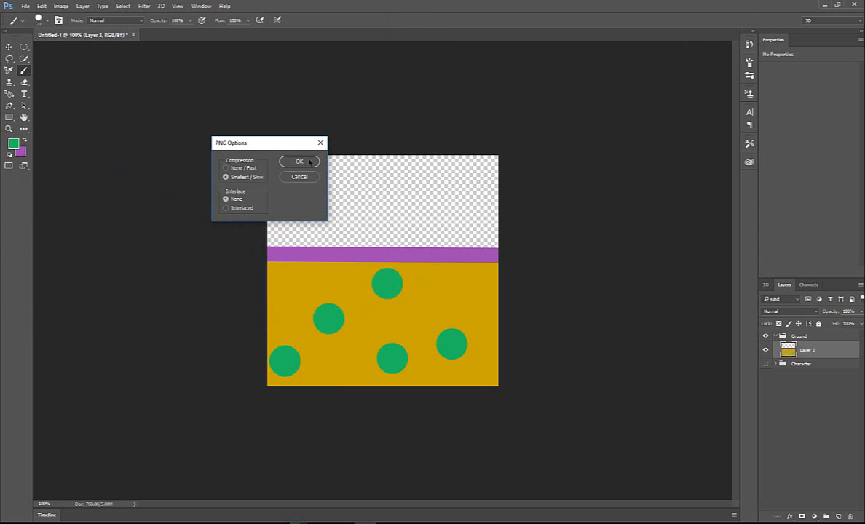
click(299, 161)
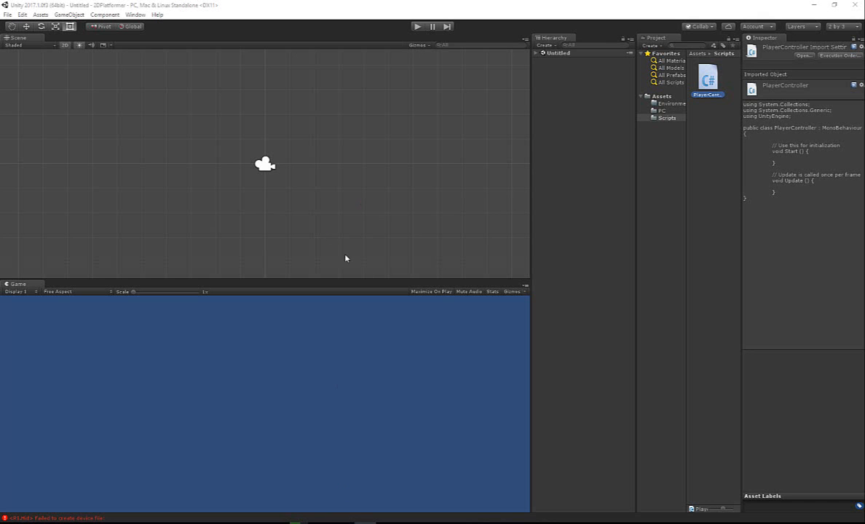
- Switch to Unity and add the Ground_01 sprite from the Environment > Ground folder to the scene hierarchy
click(663, 110)
click(669, 104)
click(708, 77)
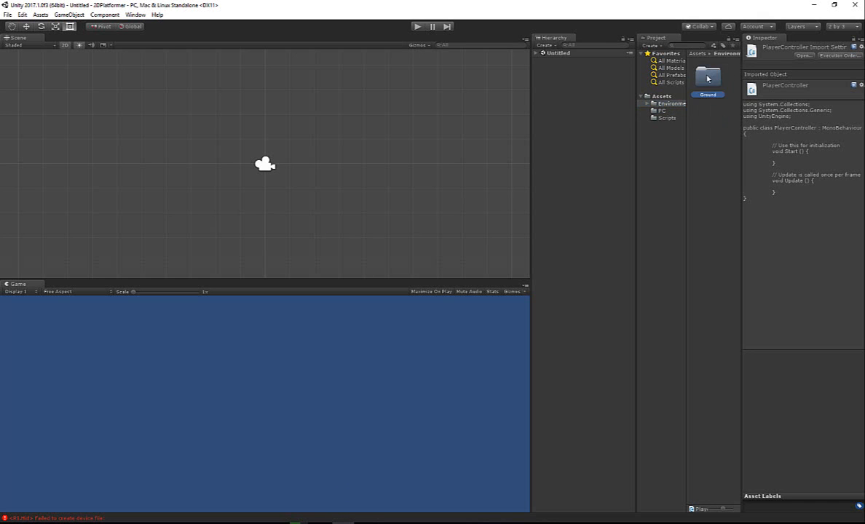
double_click(708, 78)
click(708, 82)
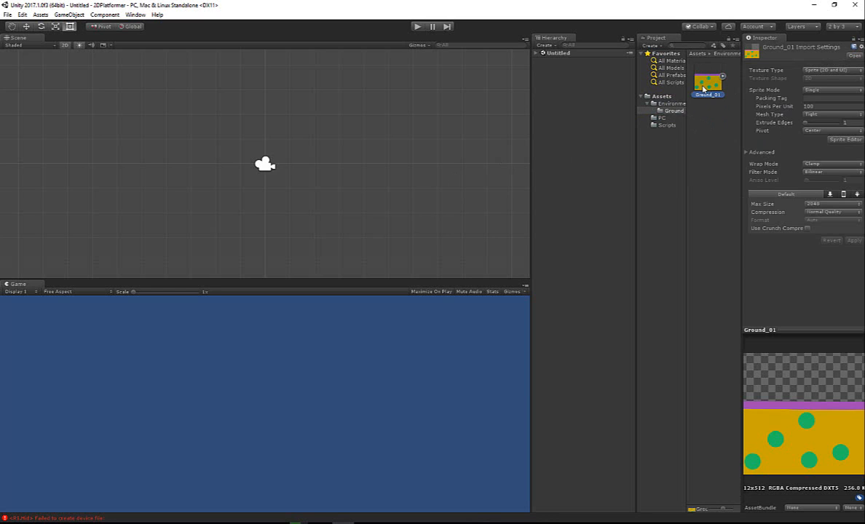
drag(703, 88, 579, 115)
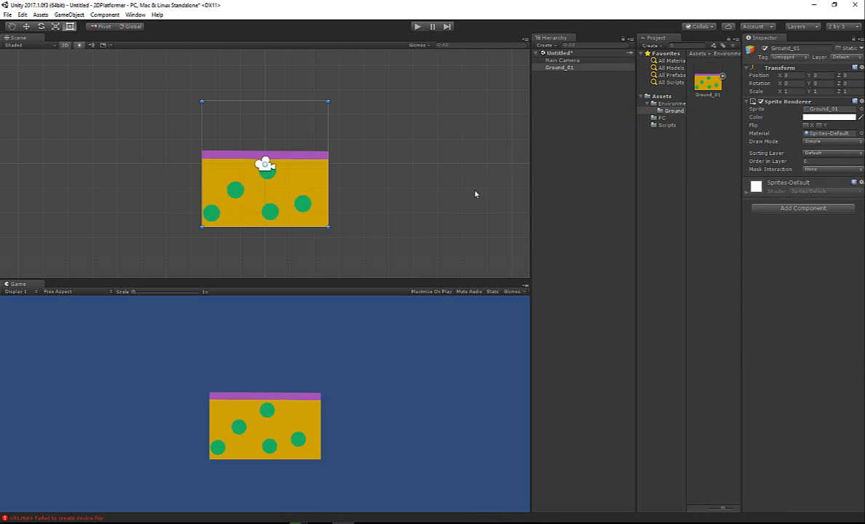
- Move the ground tile to about X -3.4, Y -0.2 and scale it down uniformly to about 0.54
key(w)
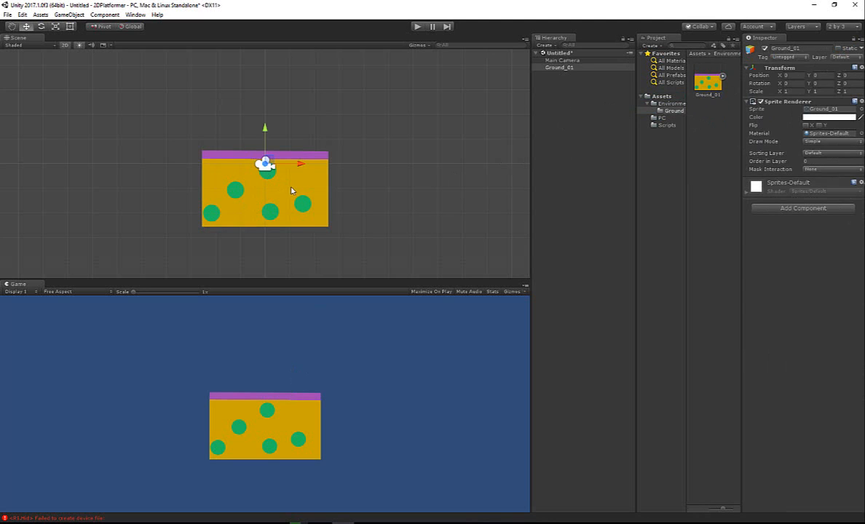
click(297, 149)
click(264, 162)
drag(268, 164, 165, 184)
key(r)
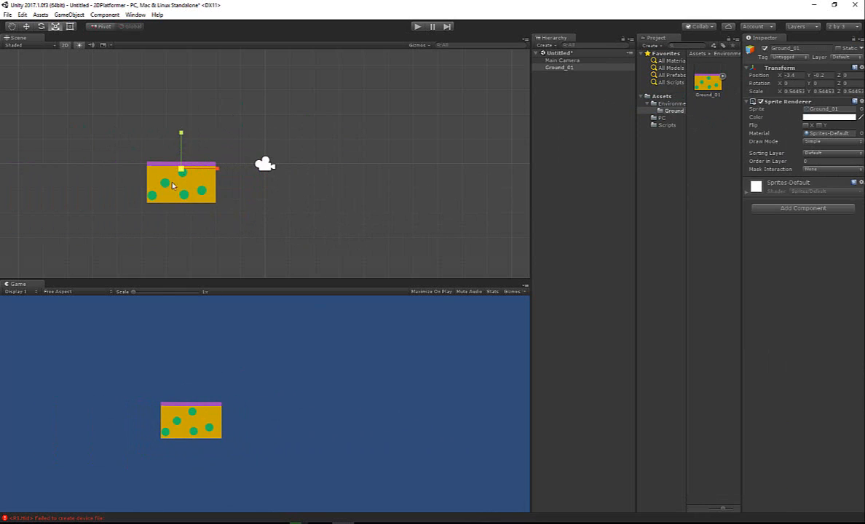
click(229, 212)
click(189, 190)
- Reposition the scaled ground tile at about X -2.48, Y -0.57
key(w)
click(175, 160)
click(183, 167)
drag(183, 167, 206, 178)
- Add a Box Collider 2D to the ground tile and fit it to the artwork with Y size 3.09 and Y offset -1.01
click(803, 209)
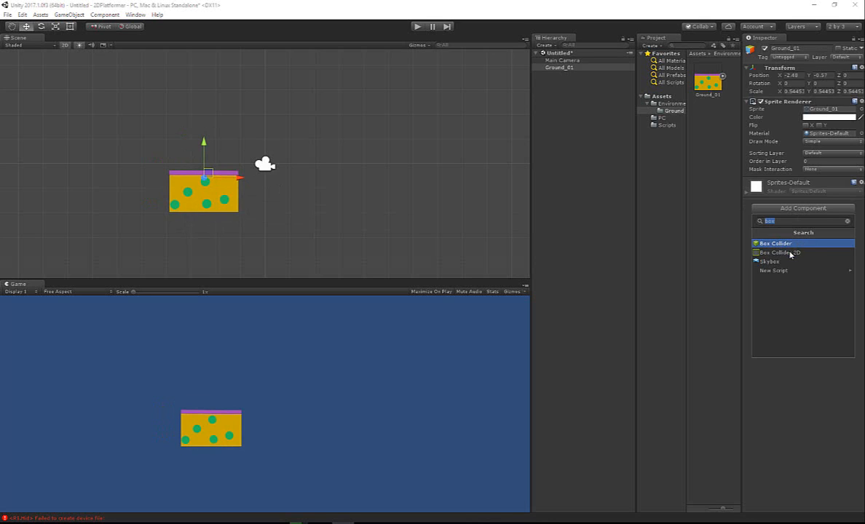
click(790, 253)
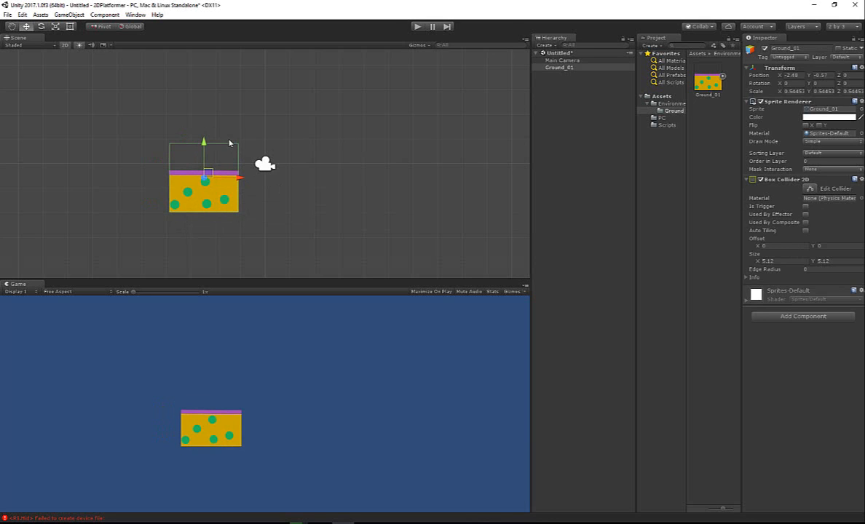
drag(205, 144, 208, 147)
key(ctrl+z)
drag(815, 262, 801, 254)
drag(814, 246, 793, 252)
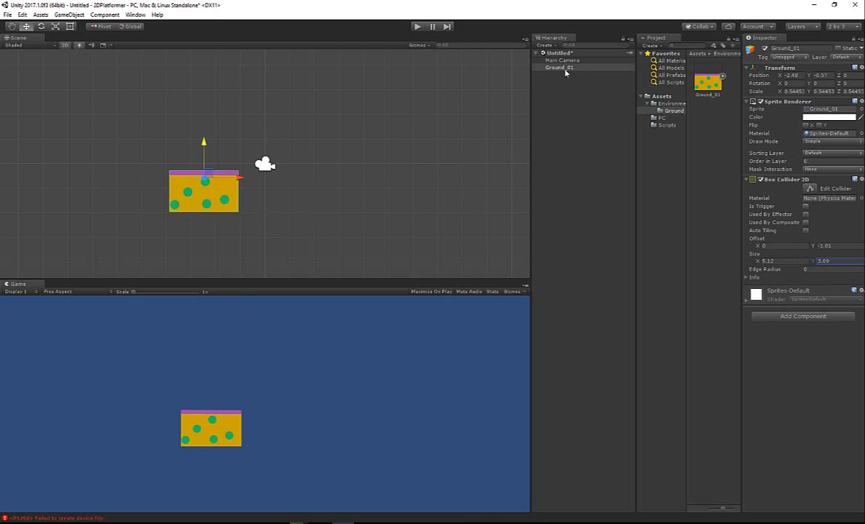
- Make a prefab of the ground object in the Ground folder and name it Ground_Prefab
drag(566, 70, 721, 130)
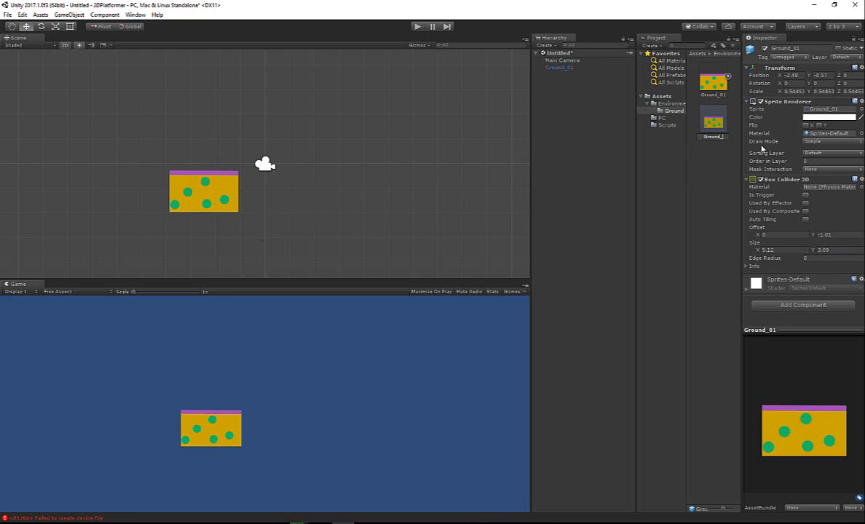
text(Prefab)
key(Return)
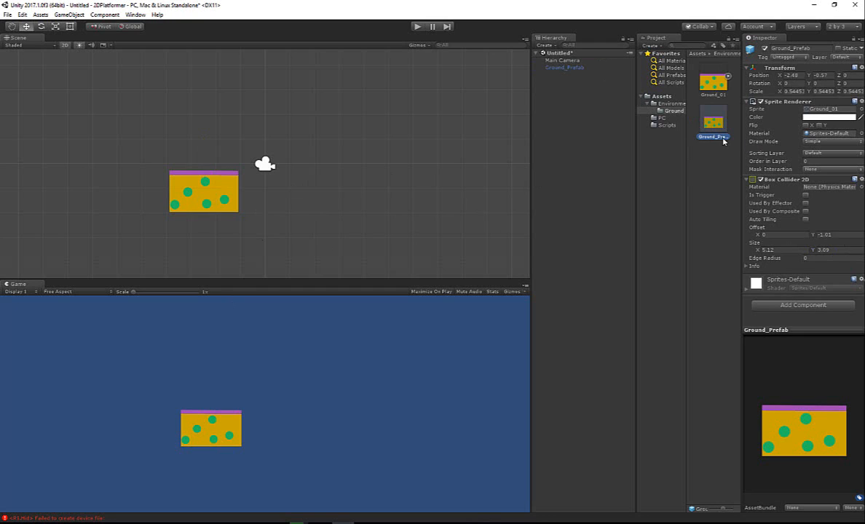
- Add the Alien_Idle sprite from the PC folder to the scene and place it above the ground tile at about X -2.3, Y 2.02
click(662, 118)
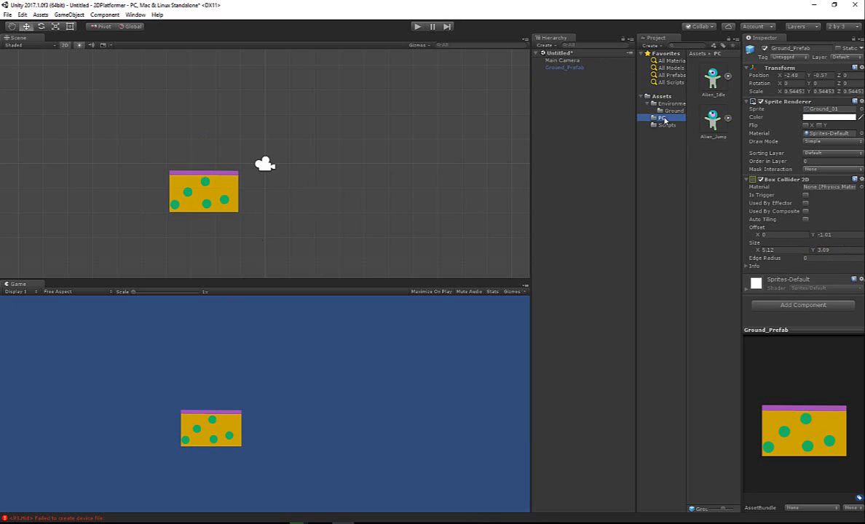
click(710, 80)
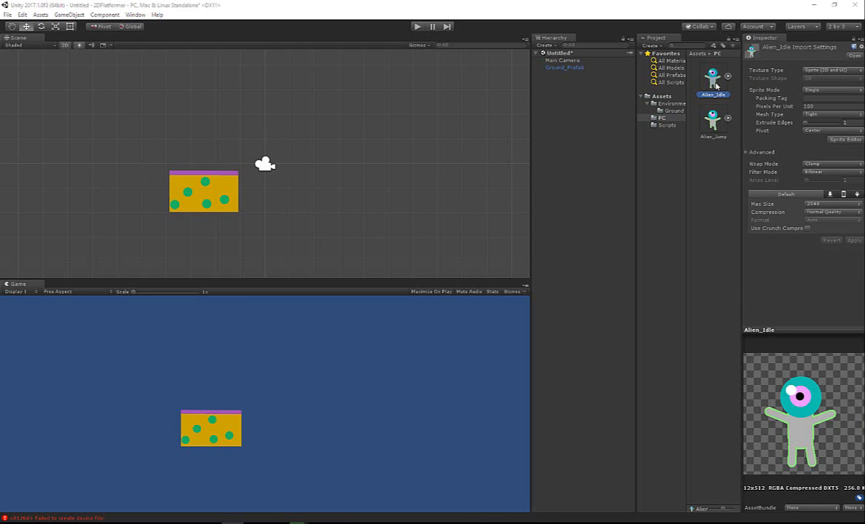
drag(710, 83, 566, 130)
drag(266, 131, 268, 79)
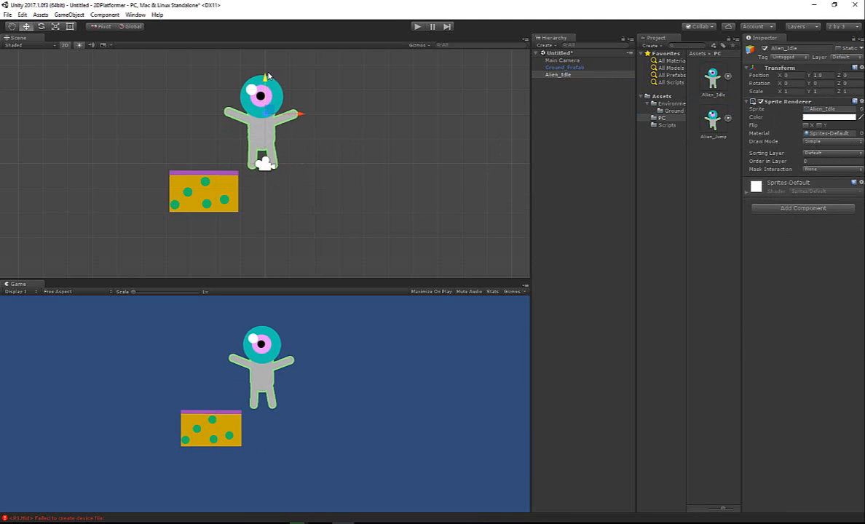
drag(293, 112, 212, 111)
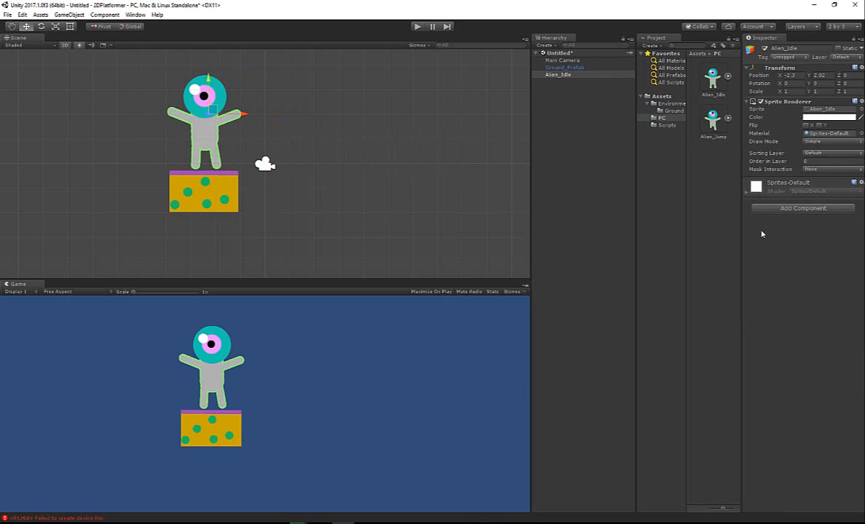
- Add a Circle Collider 2D to Alien_Idle and fit it with radius 1.94 and Y offset -0.32
click(787, 210)
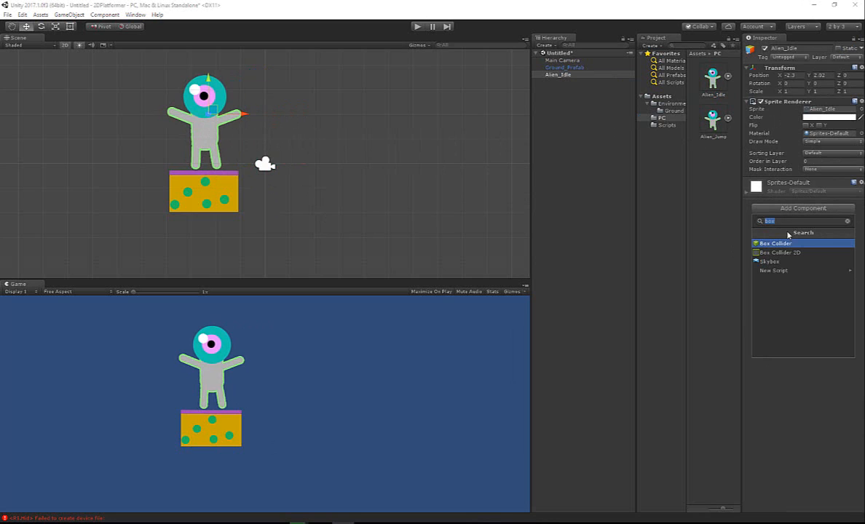
text(cir)
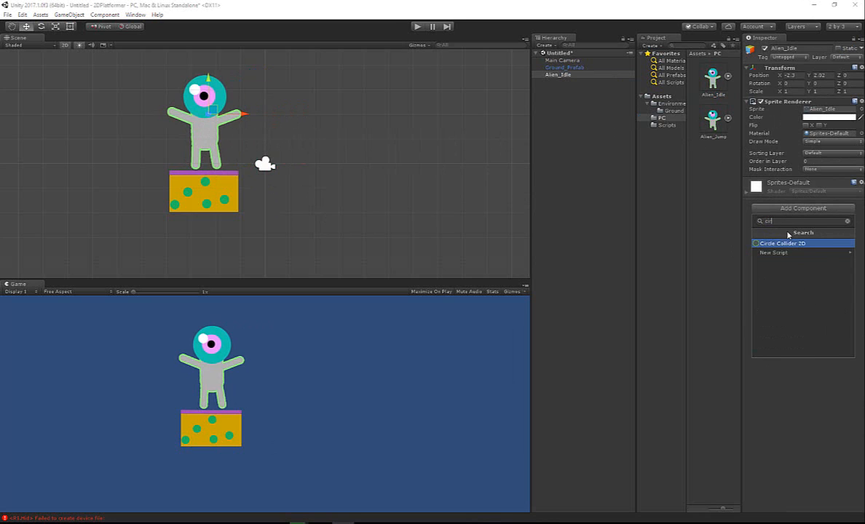
key(Return)
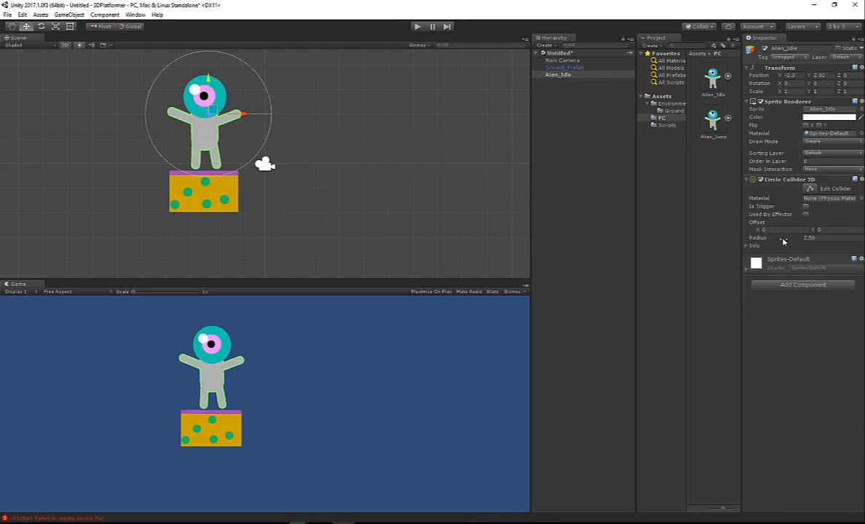
drag(783, 241, 808, 230)
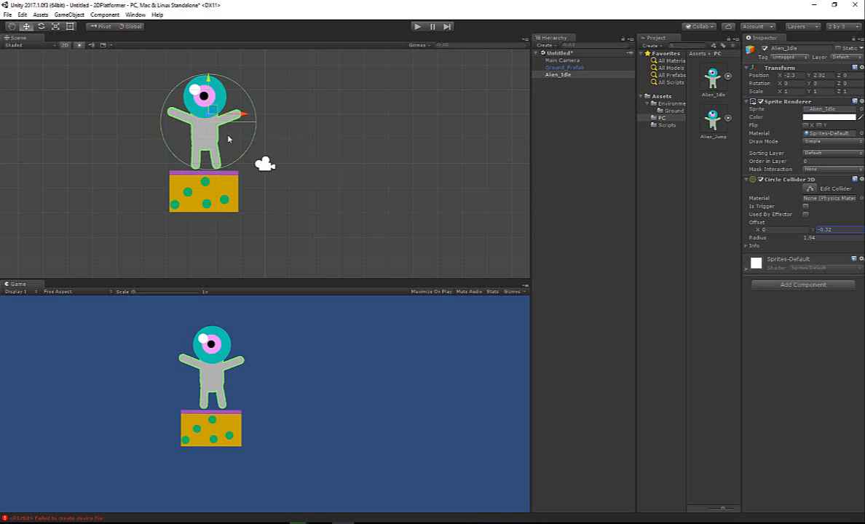
- Raise Alien_Idle well above the ground tile to about Y 4.21
drag(210, 78, 205, 35)
scroll(238, 107, down, 4)
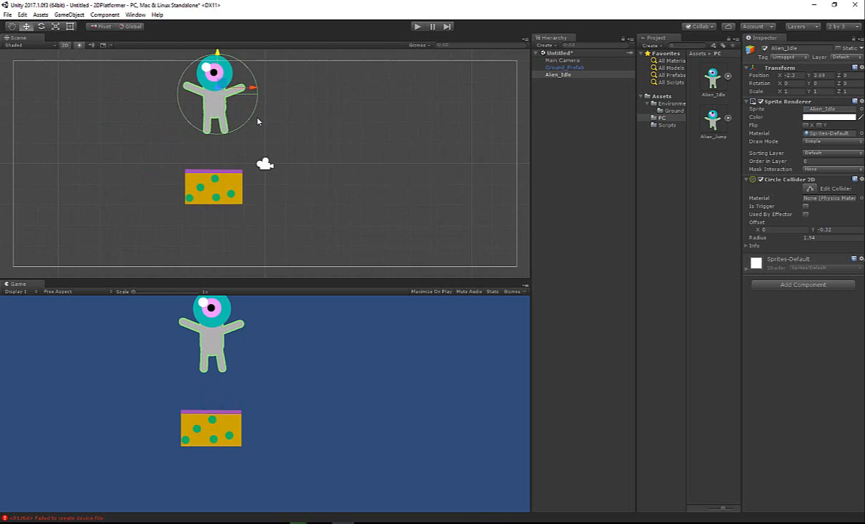
middle_drag(278, 150, 311, 195)
drag(253, 126, 253, 117)
middle_drag(300, 203, 304, 155)
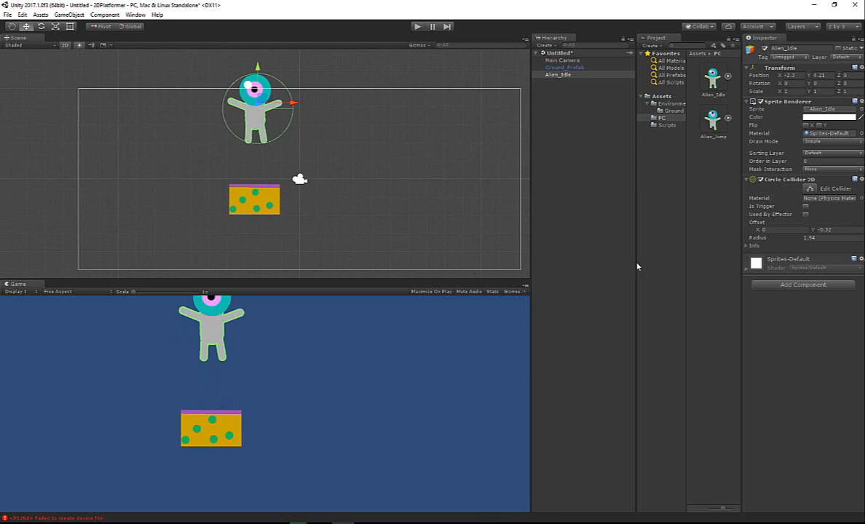
- Add a Rigidbody 2D component and the PlayerController script from the Scripts folder to Alien_Idle
click(779, 285)
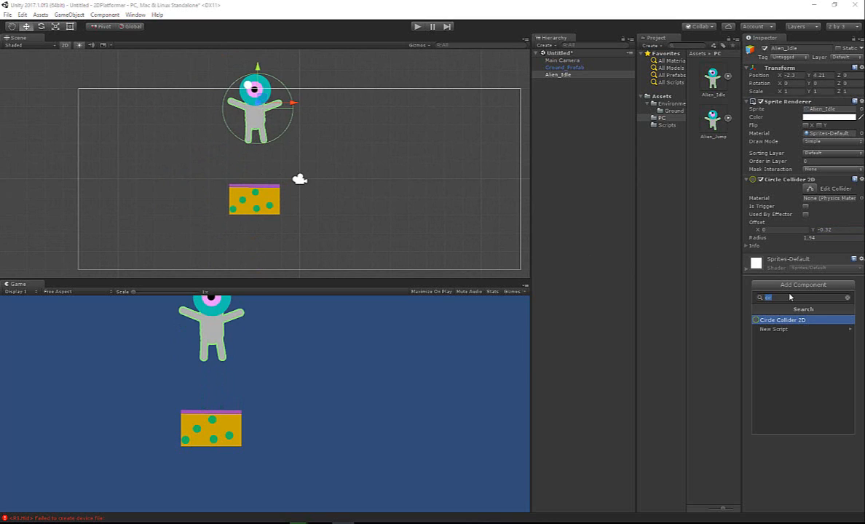
text(rigi)
key(Down)
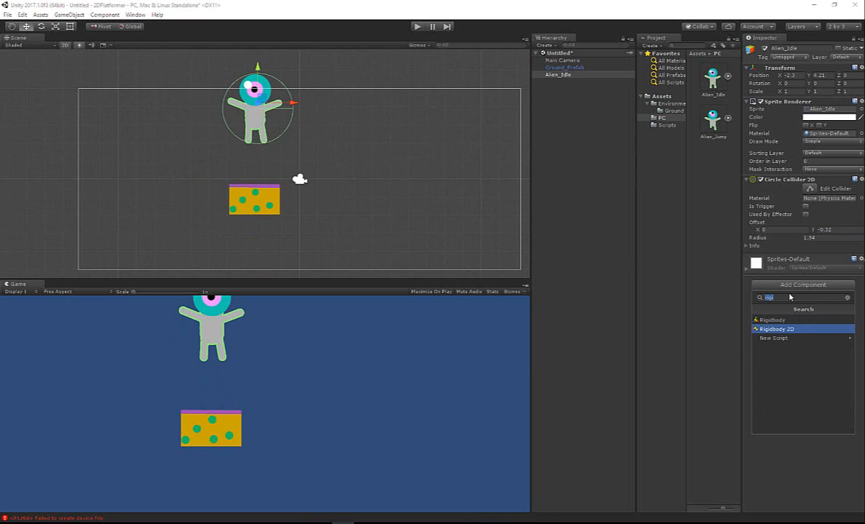
key(Return)
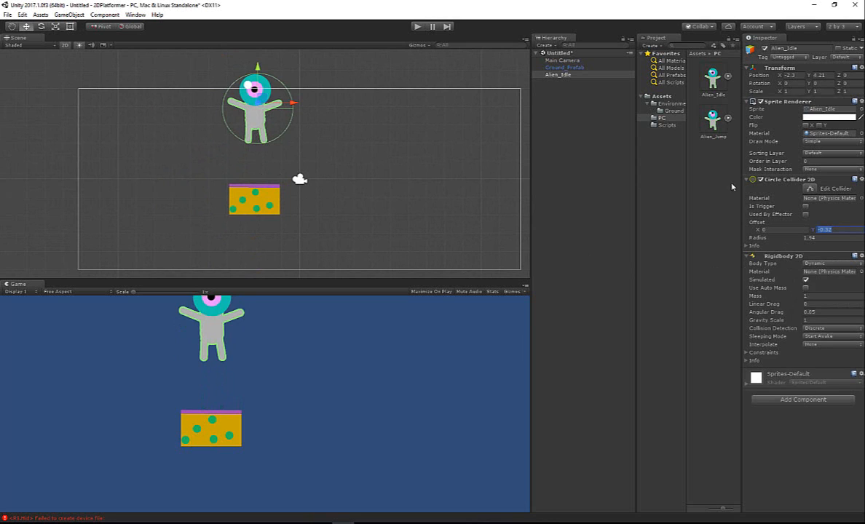
click(667, 125)
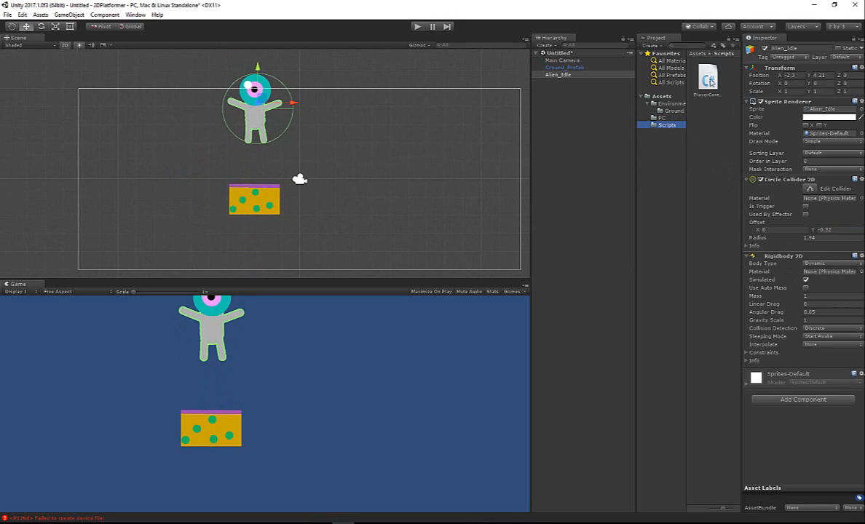
drag(708, 78, 816, 440)
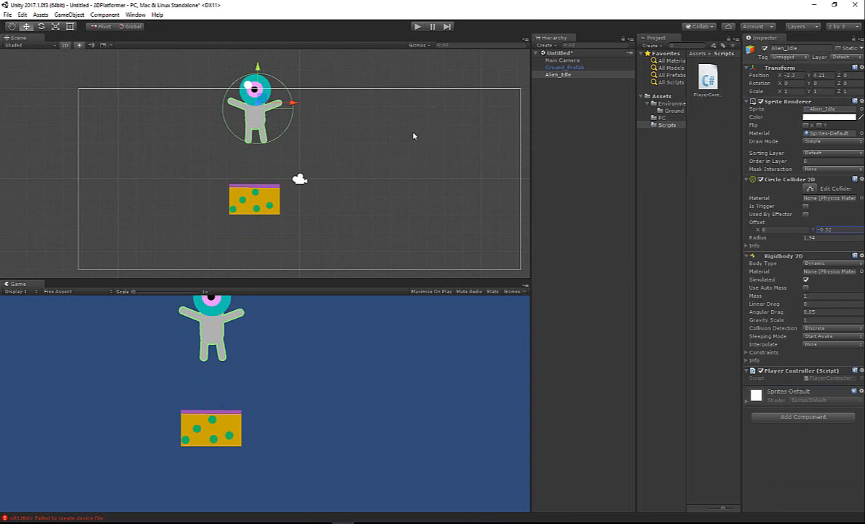
- Play-test the scene twice to check how the alien falls onto the ground tile, stopping play mode each time
click(418, 28)
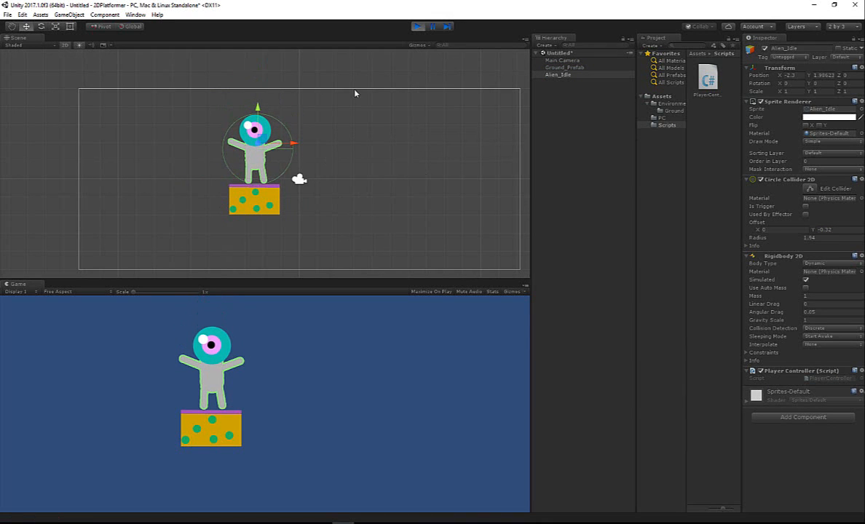
click(422, 27)
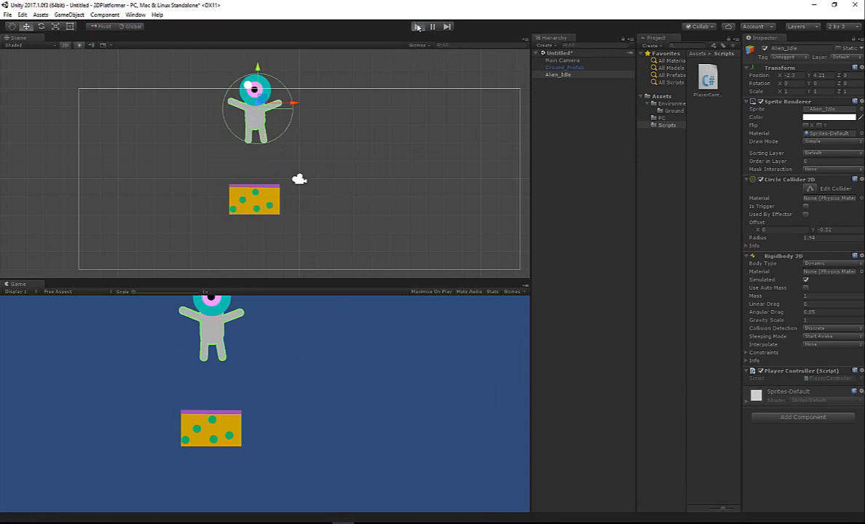
click(418, 27)
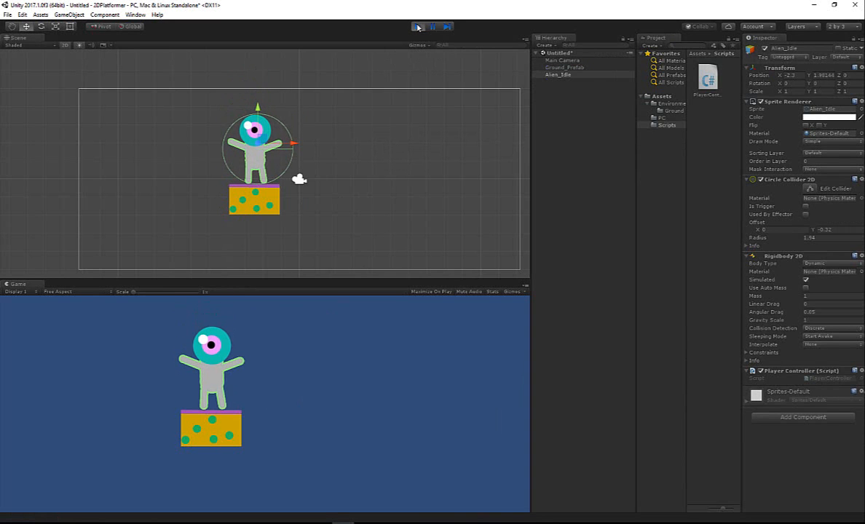
click(418, 27)
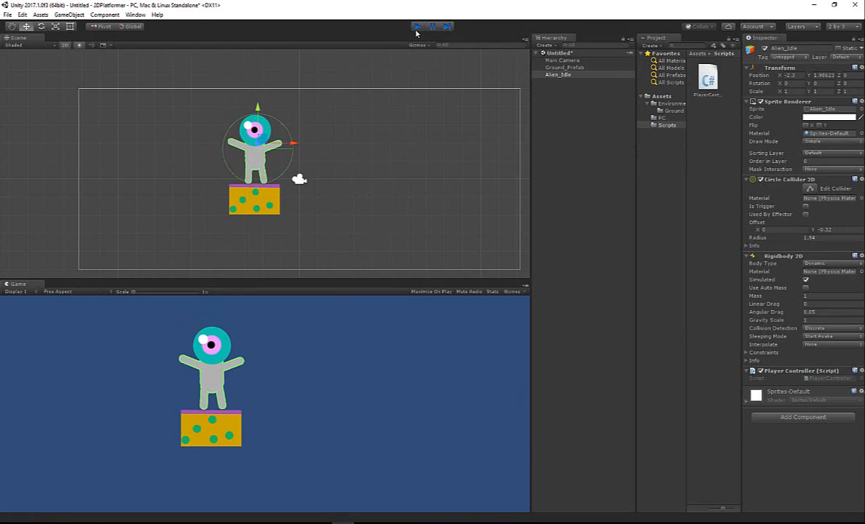
- Open the PlayerController script in Visual Studio, enlarge the code text and add blank lines after the Update method
double_click(707, 79)
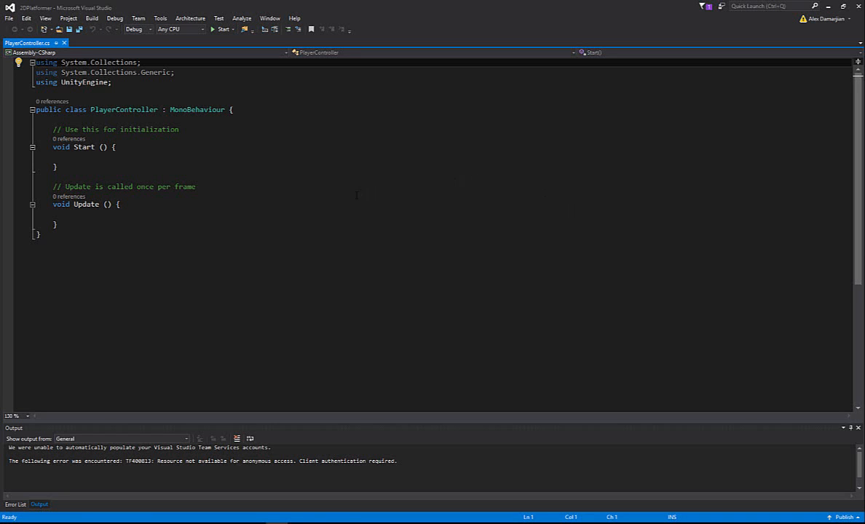
ctrl+scroll(356, 195, up, 6)
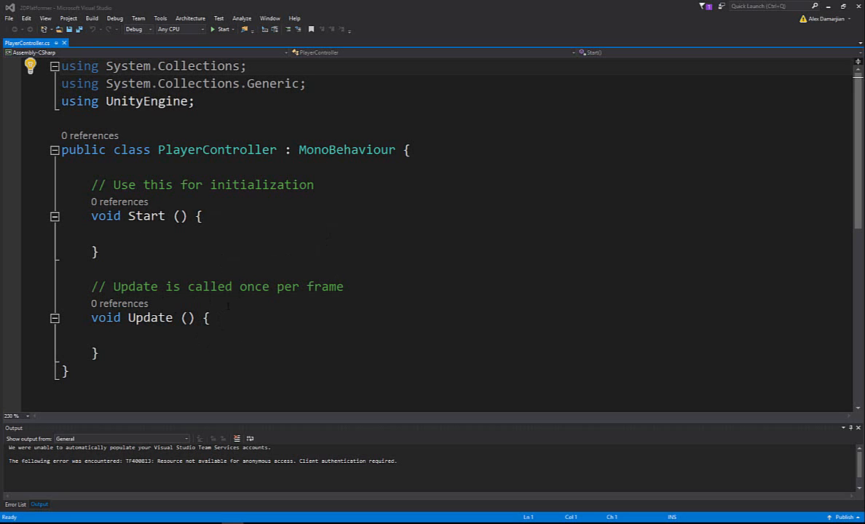
click(166, 336)
scroll(204, 268, down, 2)
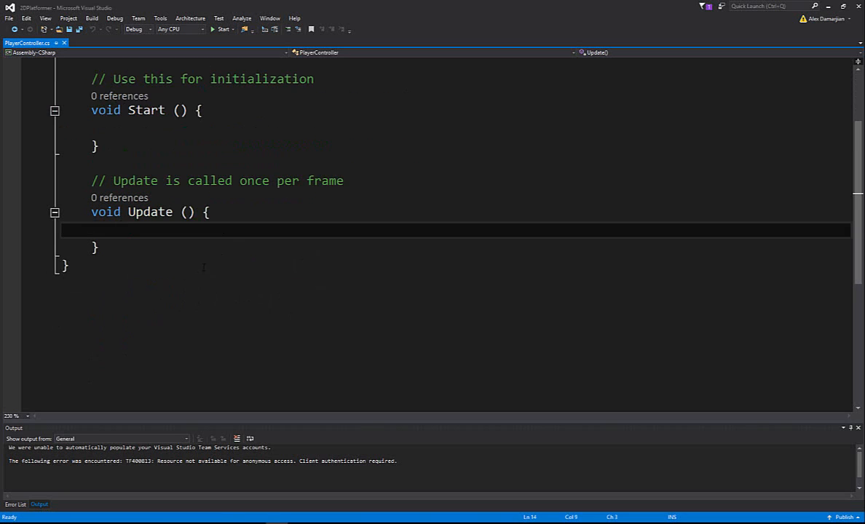
key(Down)
key(Return)
key(Return)
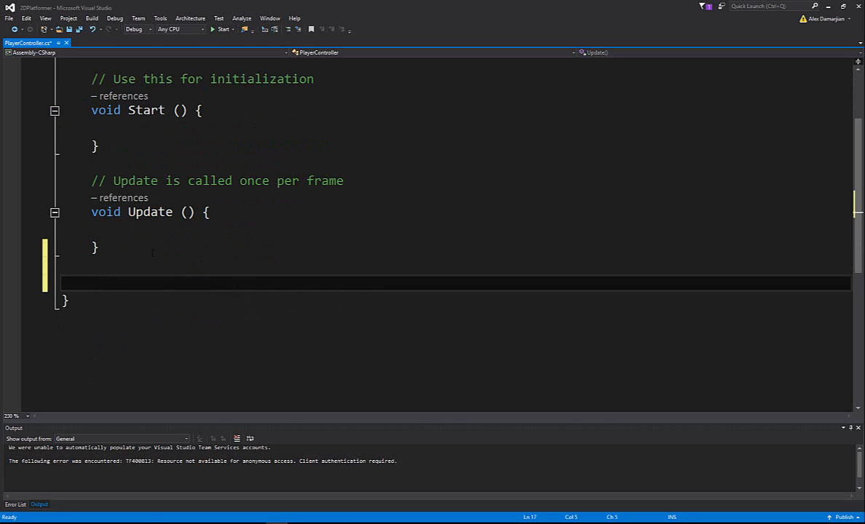
- Add an if statement with an empty condition and an empty braced body inside Update
key(Up)
key(Up)
key(Up)
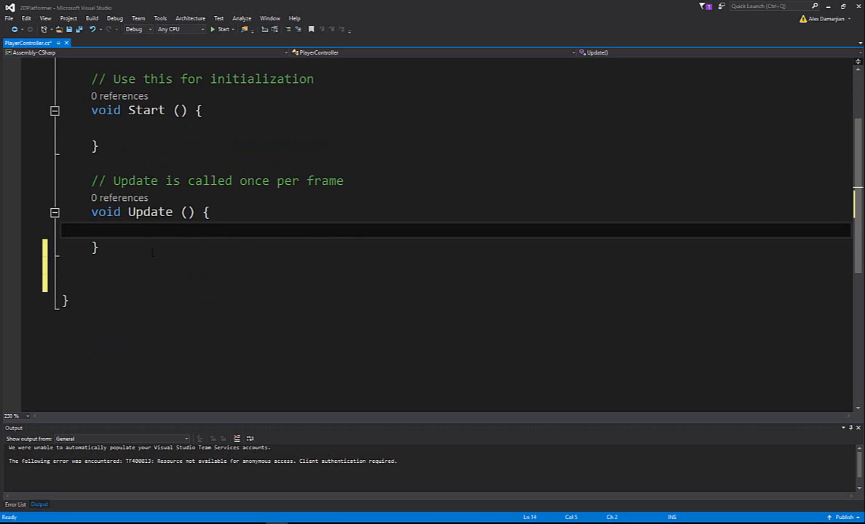
text(if())
key(Return)
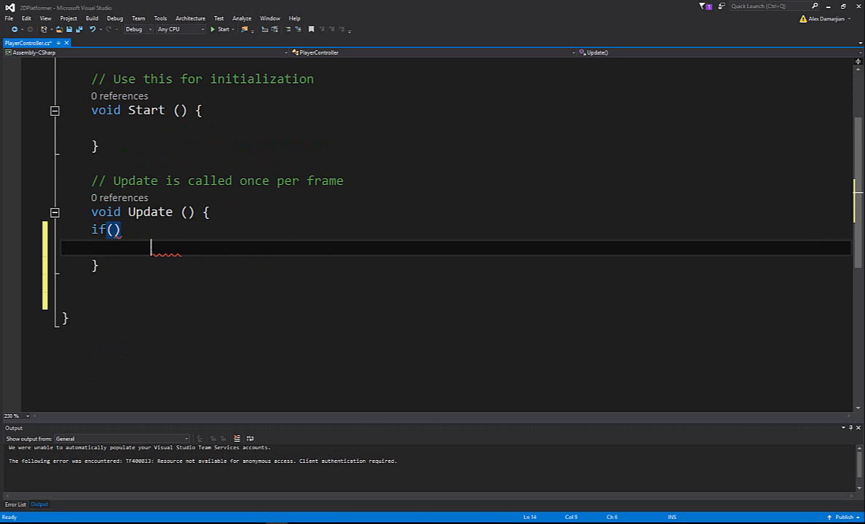
text({)
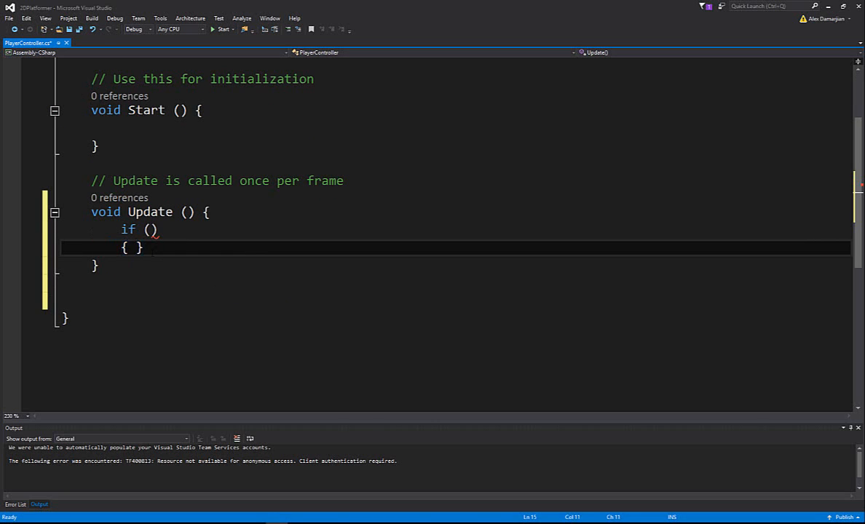
key(Return)
- Fill in the if statement's condition as Input.GetButtonDown(0)
key(Up)
key(Up)
key(Up)
key(Right)
key(Right)
key(Right)
key(Right)
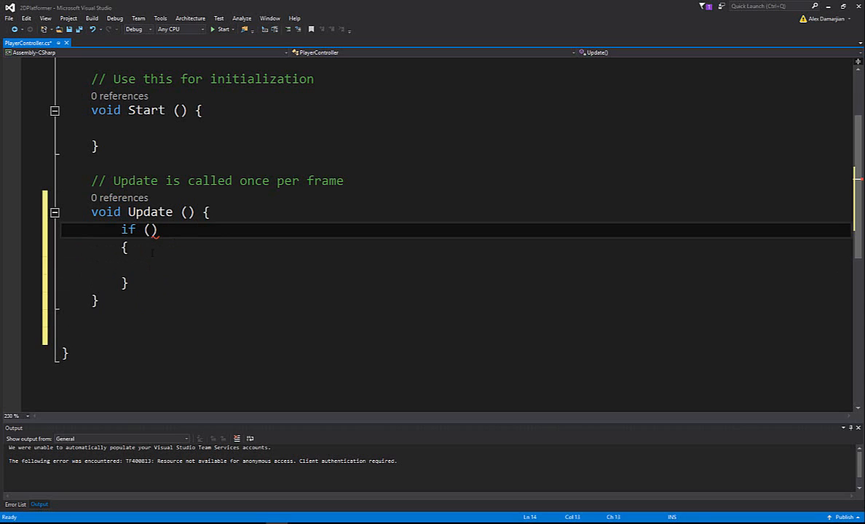
text(In)
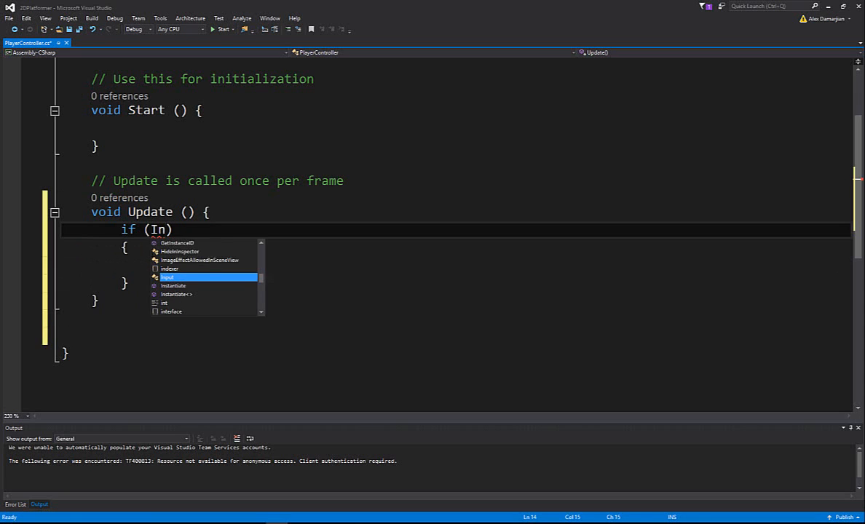
text(put.)
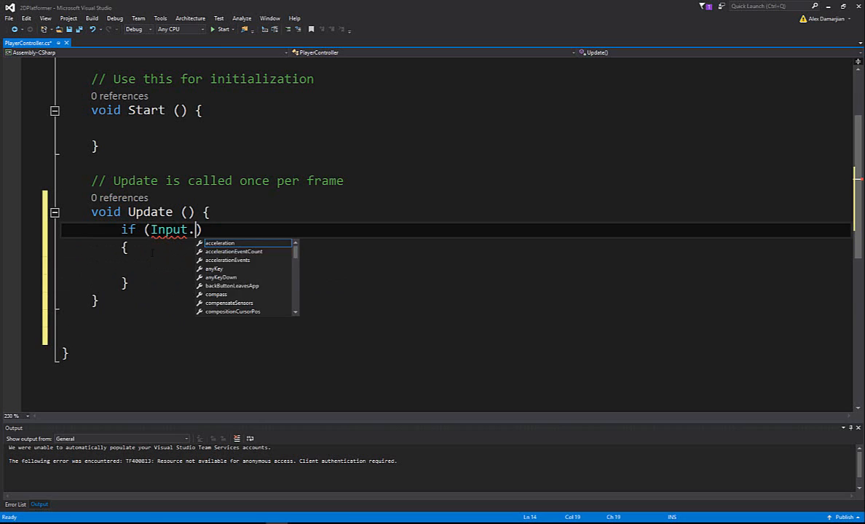
text(Get)
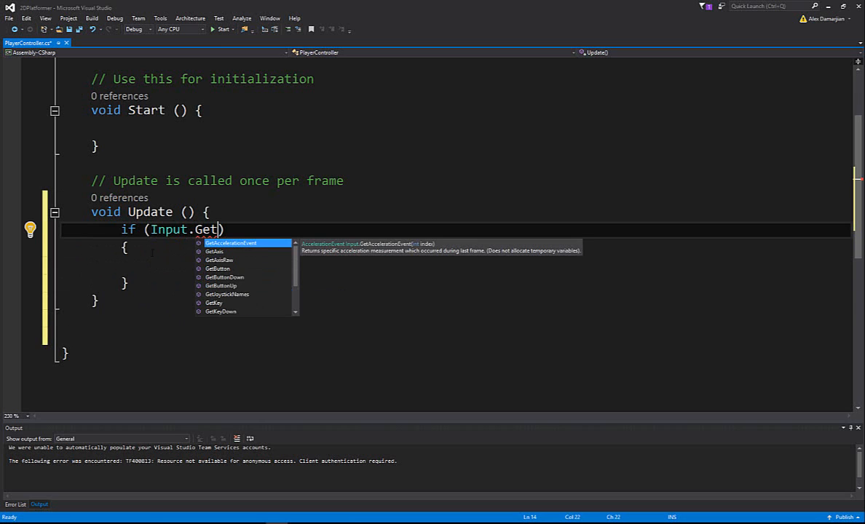
key(Down)
key(Down)
key(Down)
key(Down)
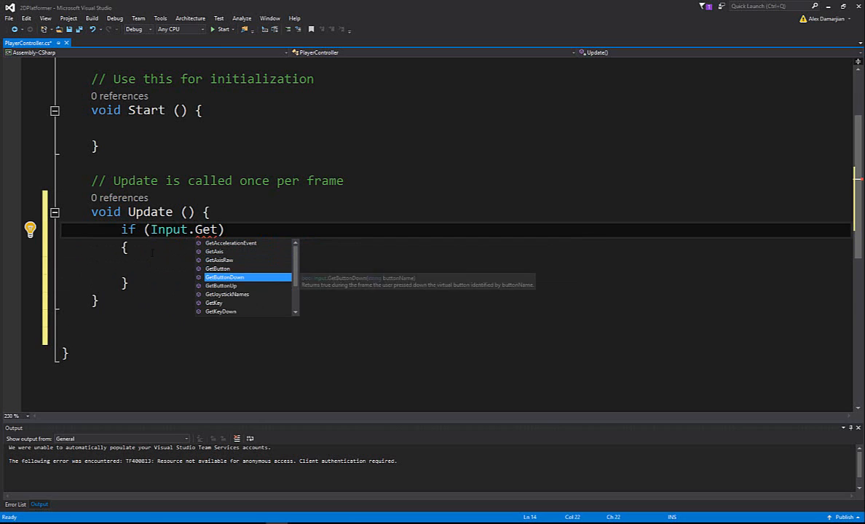
key(Tab)
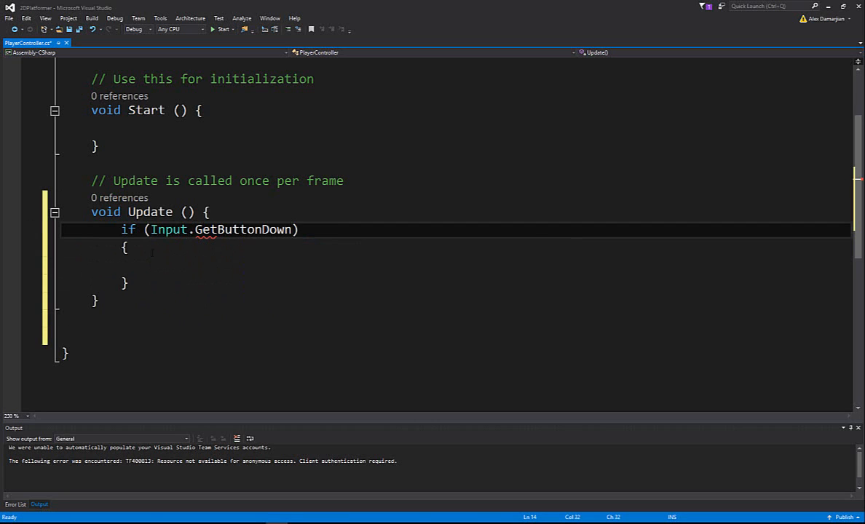
text(())
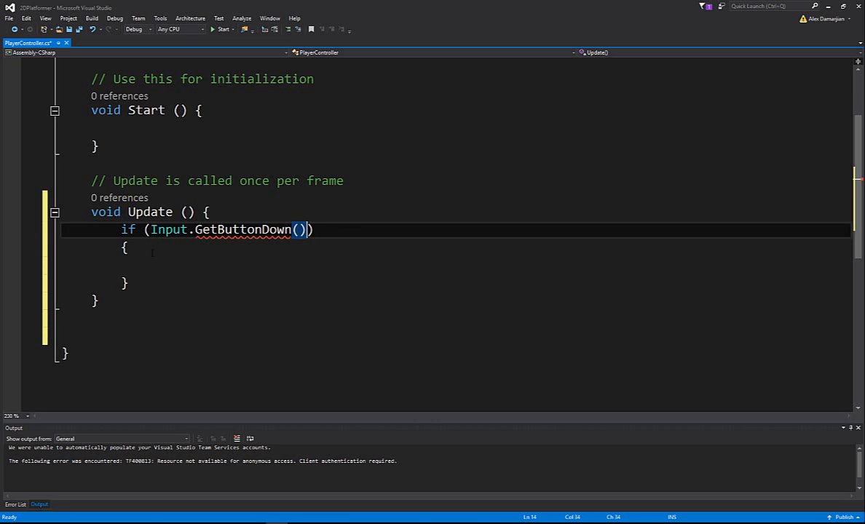
text(0)
- Add Debug.Log("Left mouse button pressed"); inside the if block's body
key(Down)
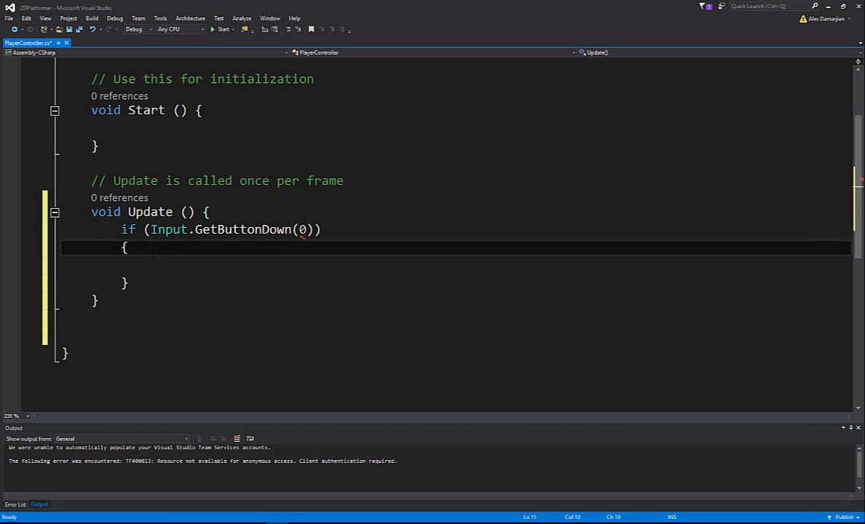
key(Return)
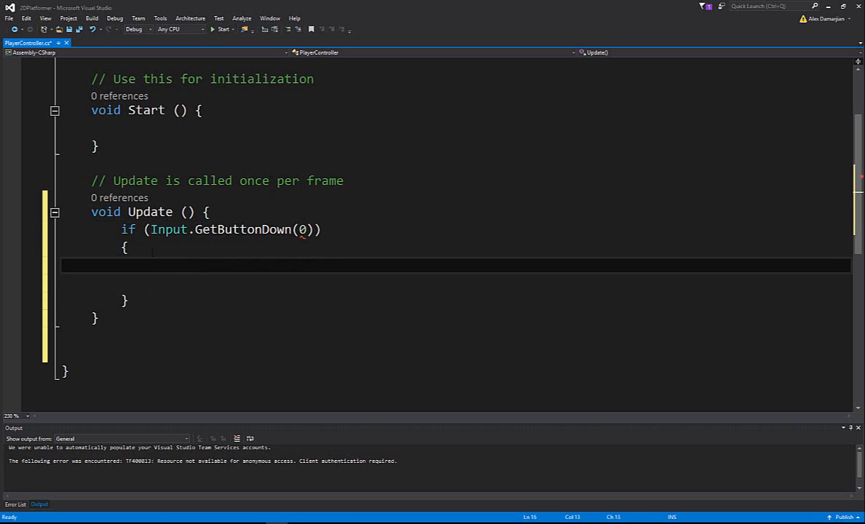
text(Debug)
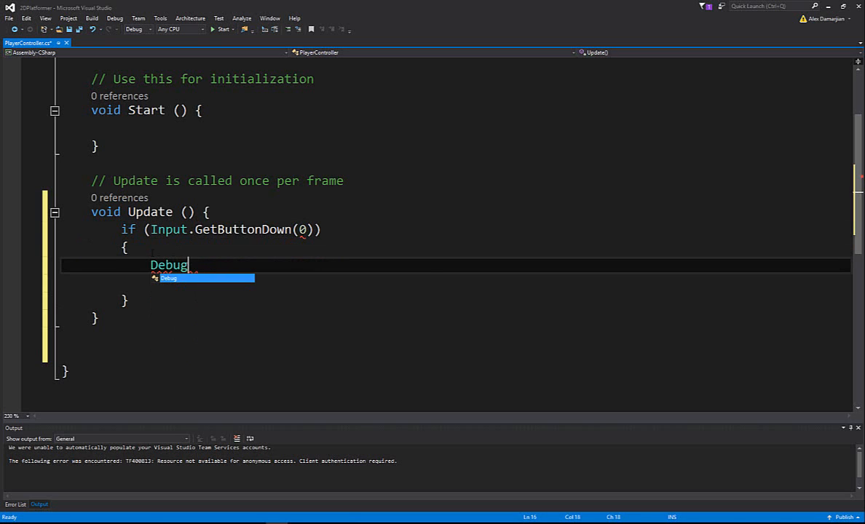
text(.Lof)
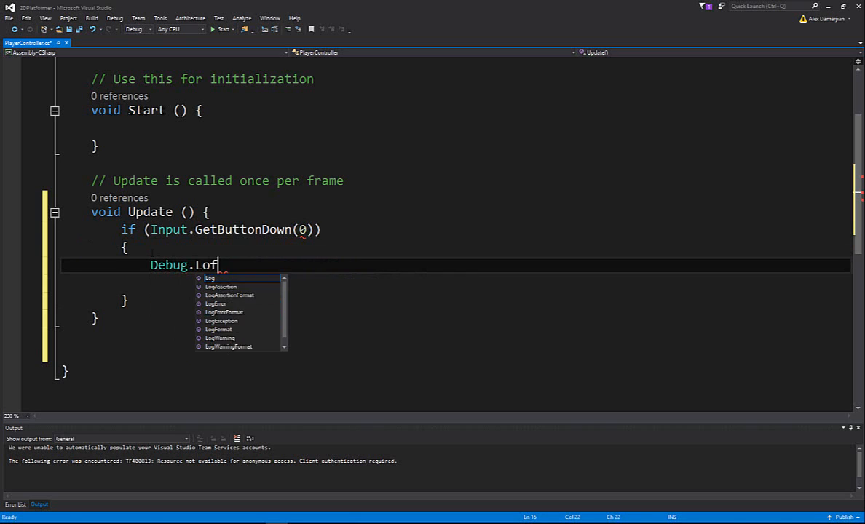
key(BackSpace)
text(g*()
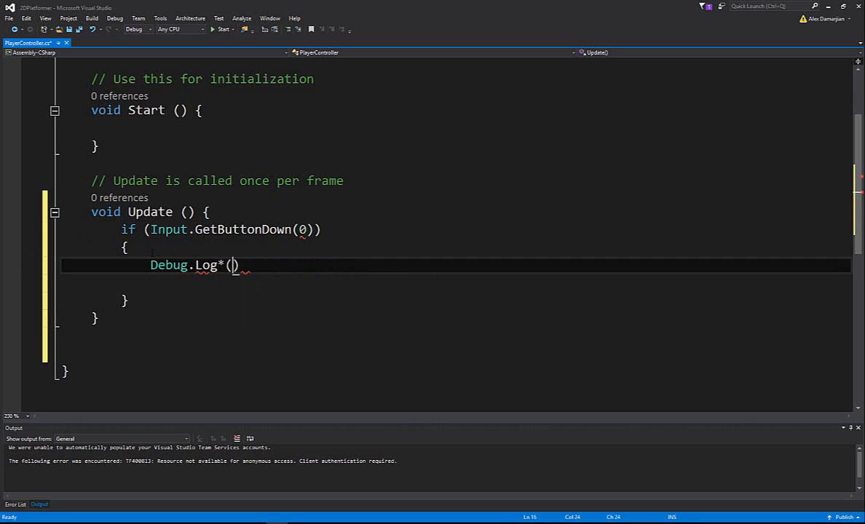
key(BackSpace)
key(BackSpace)
text(();)
key(Left)
key(Left)
text(")
text(Left mo)
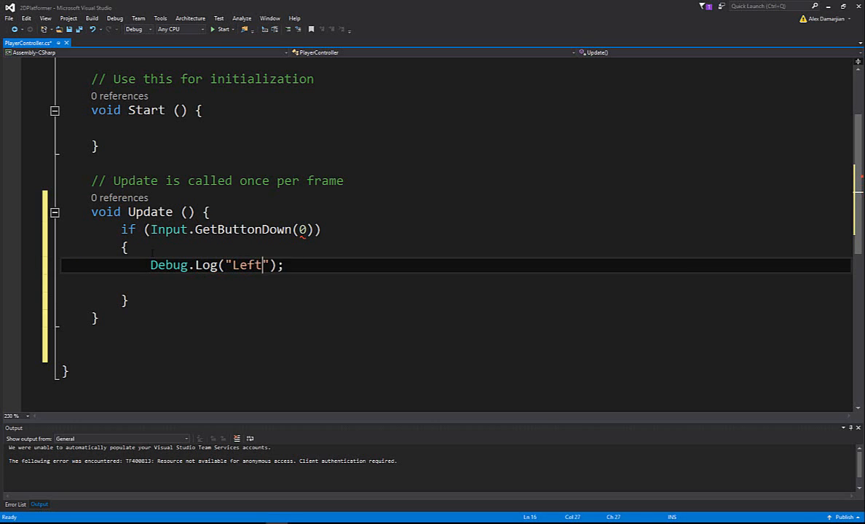
text(use button pres)
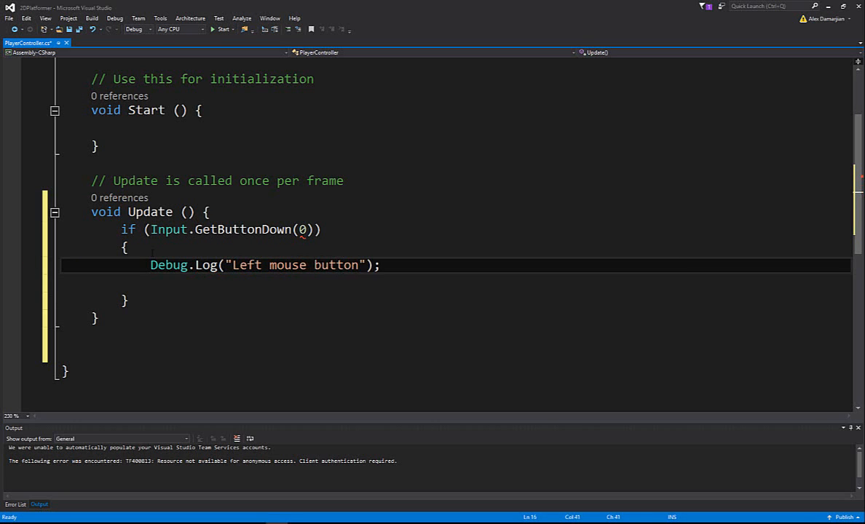
text(sed)
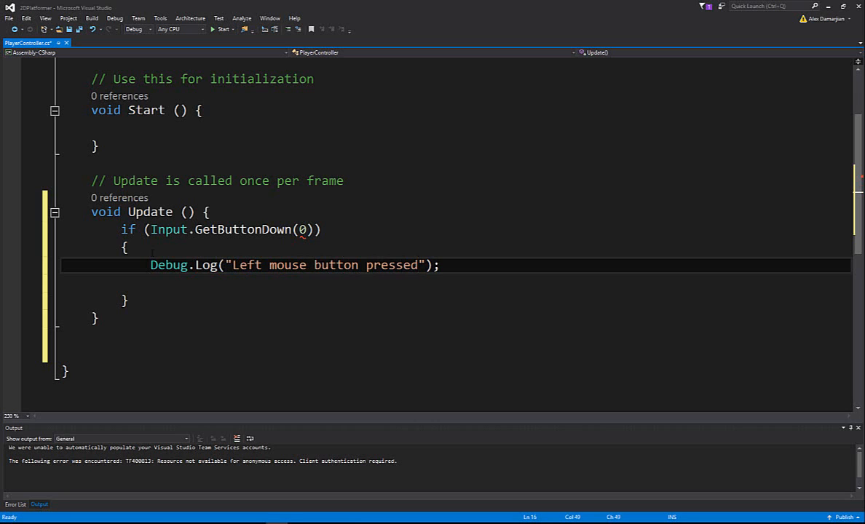
- Change GetButtonDown to GetMouseButtonDown in the if condition and save the script
key(Up)
key(Up)
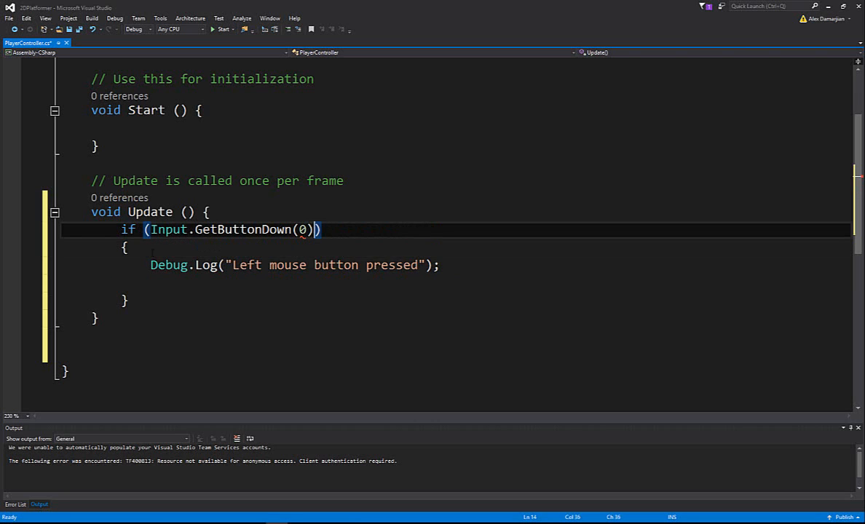
key(Left)
key(Left)
key(Left)
key(ctrl+shift+Left)
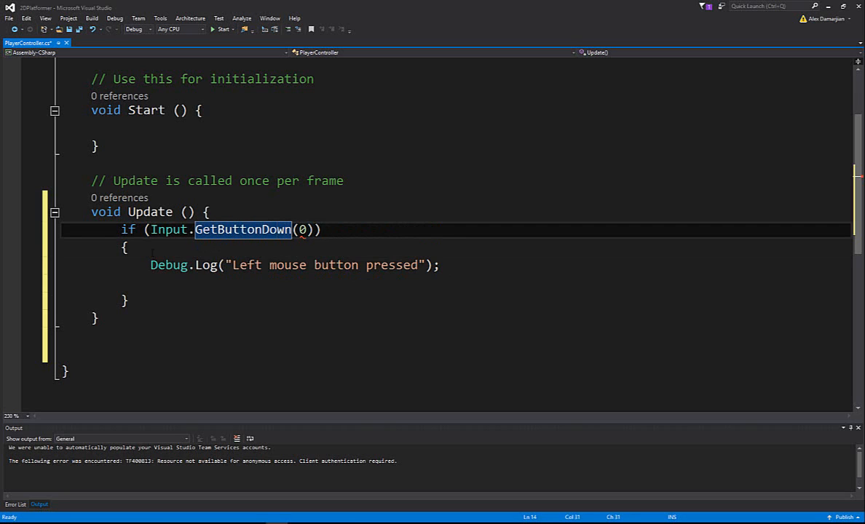
text(Mouse)
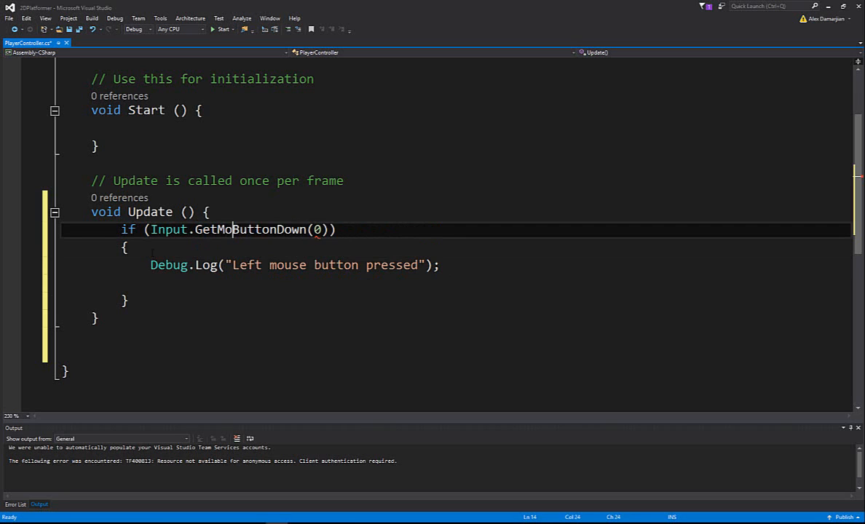
key(Down)
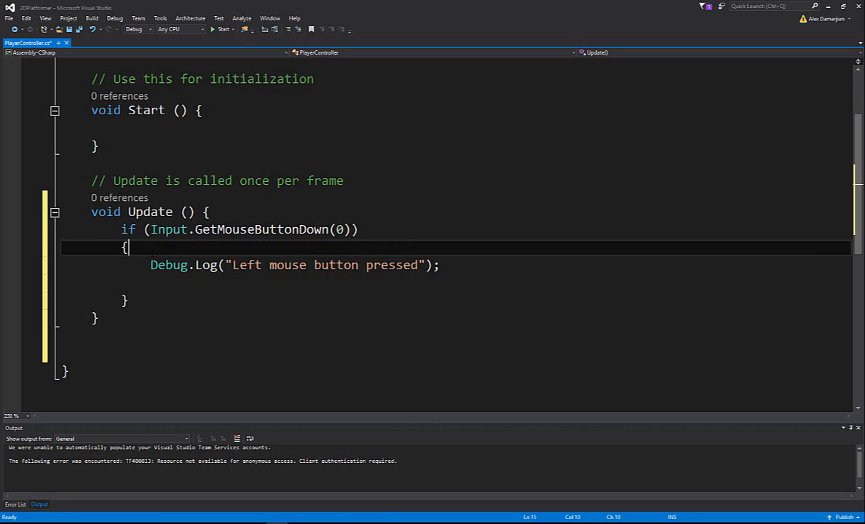
key(ctrl+s)
key(Down)
key(Down)
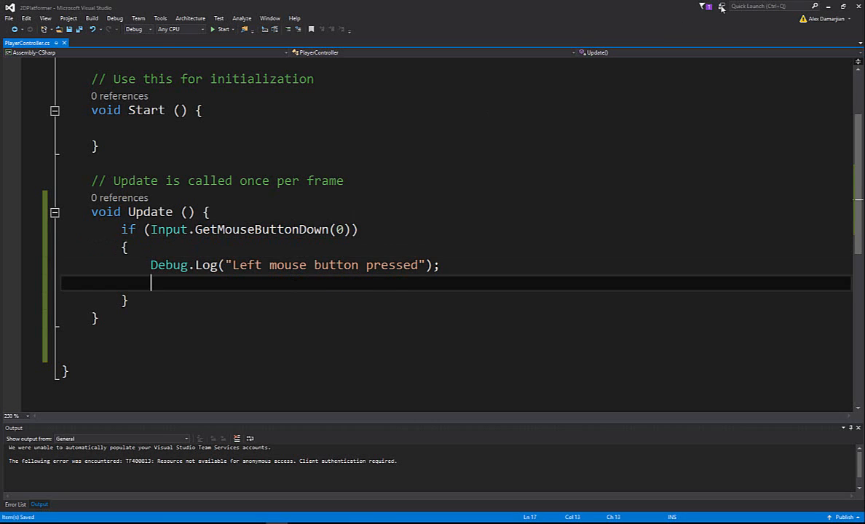
- Switch to Unity, select Alien_Idle and play-test the scene with a left mouse press in the Game view
click(827, 8)
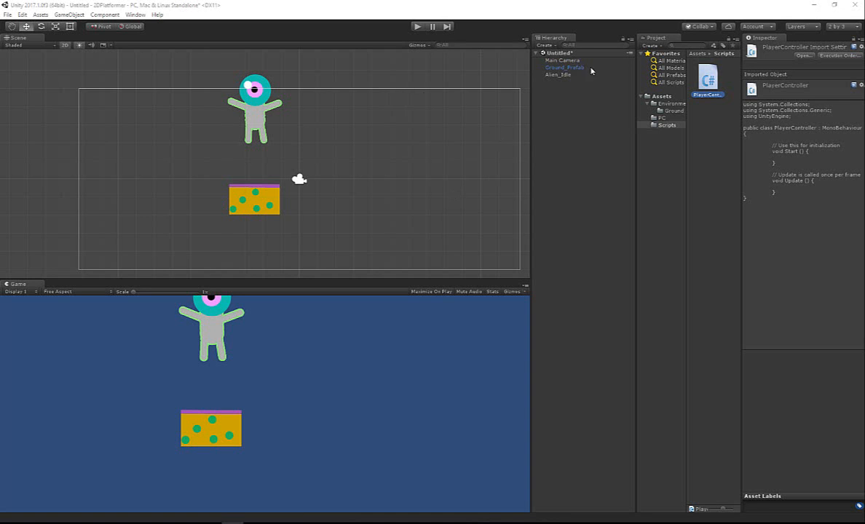
click(559, 74)
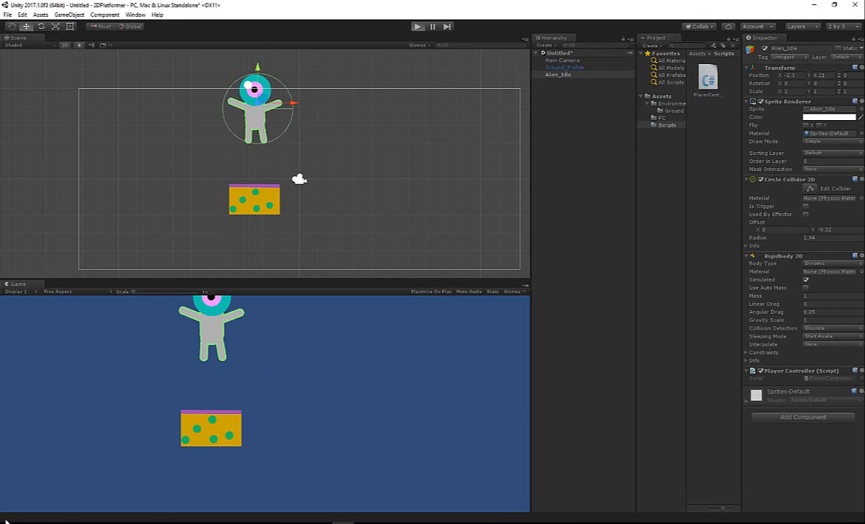
click(285, 394)
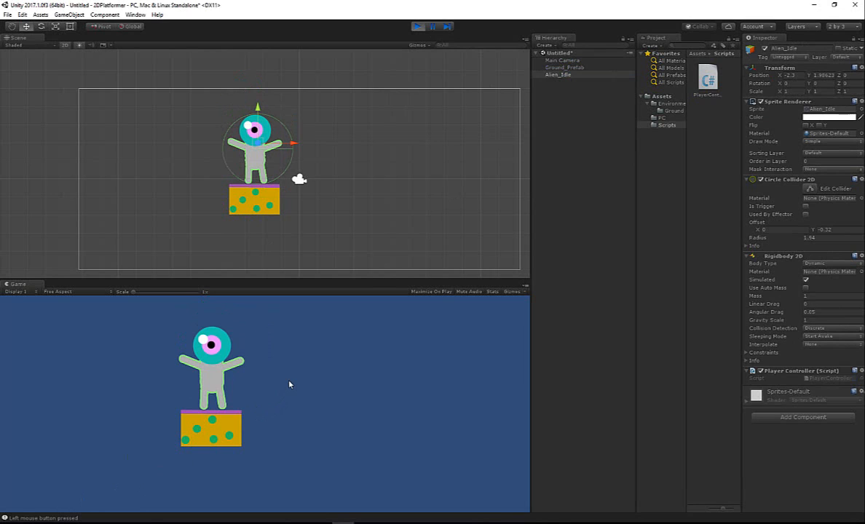
- Show the Console, test several more left mouse presses in the Game view to check the log, and stop play mode
drag(0, 151, 613, 152)
click(137, 15)
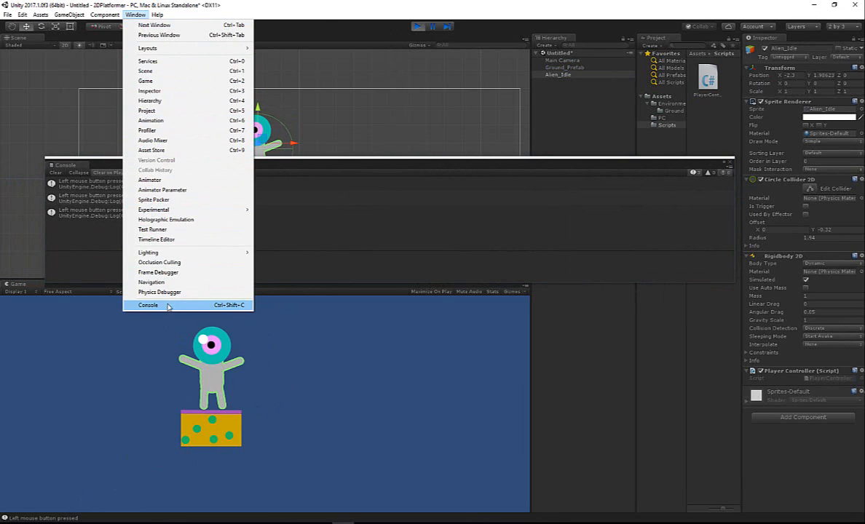
click(338, 348)
click(339, 346)
click(337, 348)
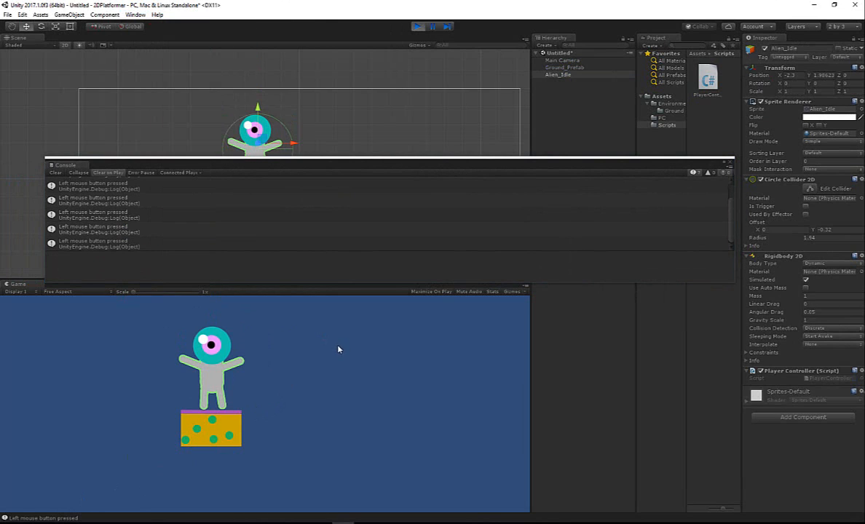
click(317, 350)
click(417, 26)
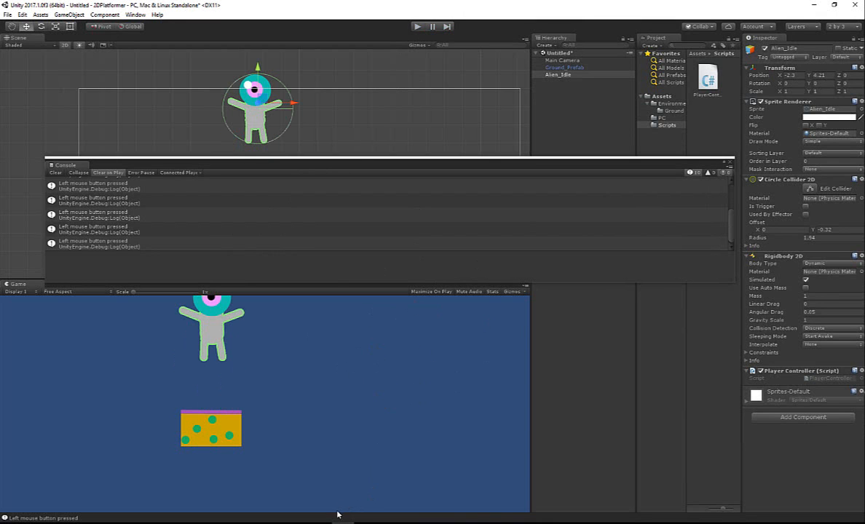
- Switch to Visual Studio, replace Debug.Log with print in the left mouse button message line, and save the script
click(277, 522)
key(Up)
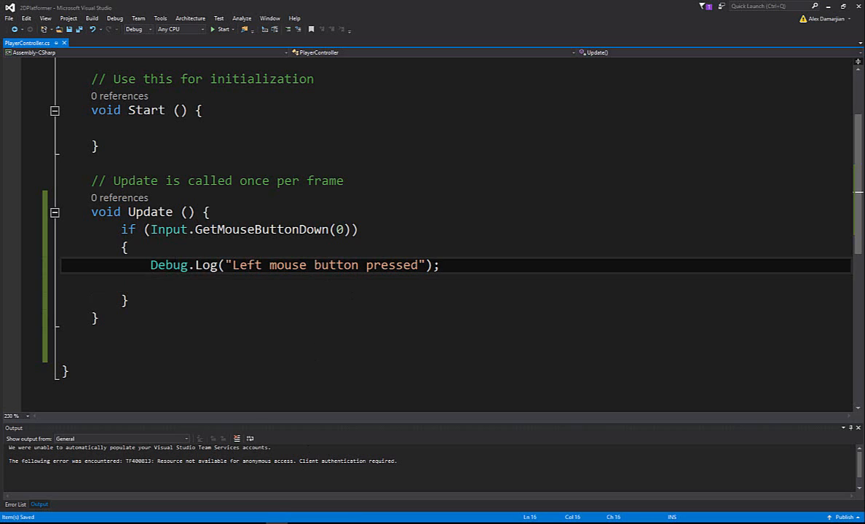
key(ctrl+shift+Right)
key(ctrl+shift+Right)
key(ctrl+shift+Right)
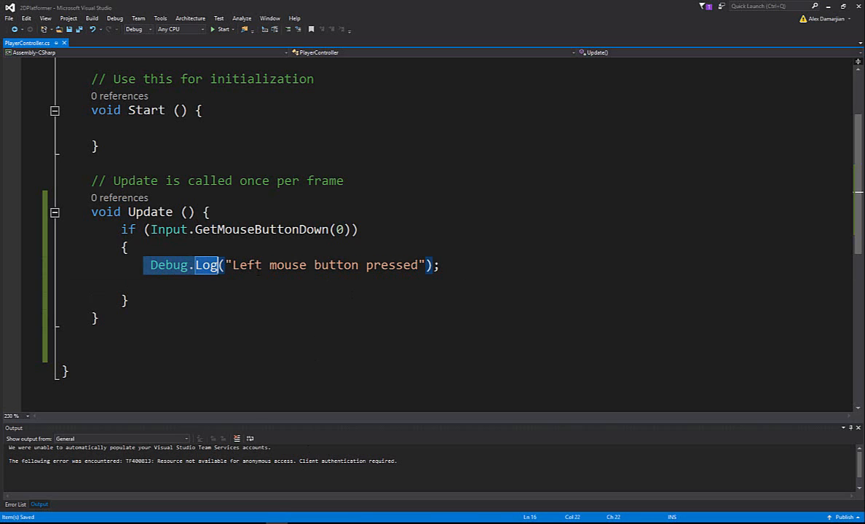
text(proint)
key(BackSpace)
key(BackSpace)
key(BackSpace)
key(BackSpace)
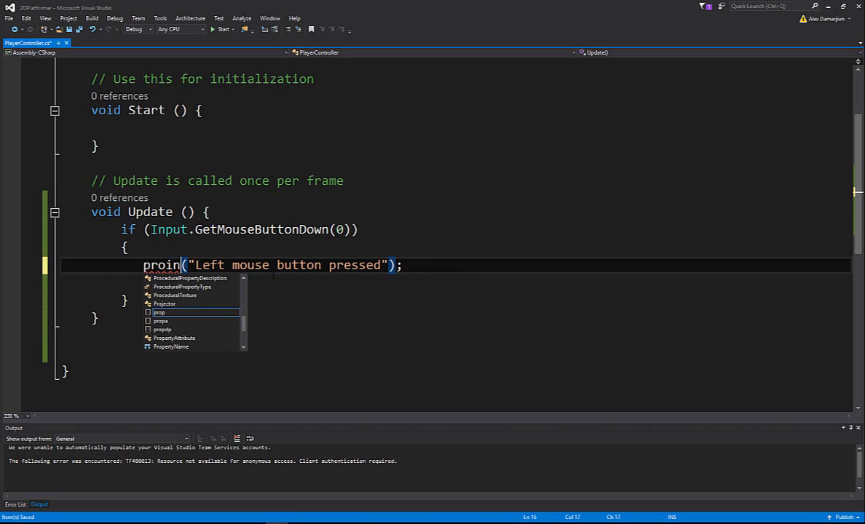
text(int)
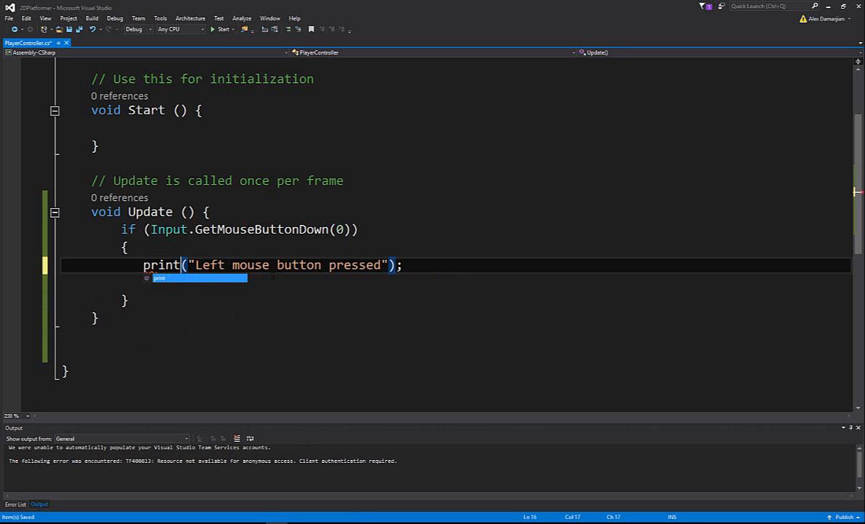
click(261, 217)
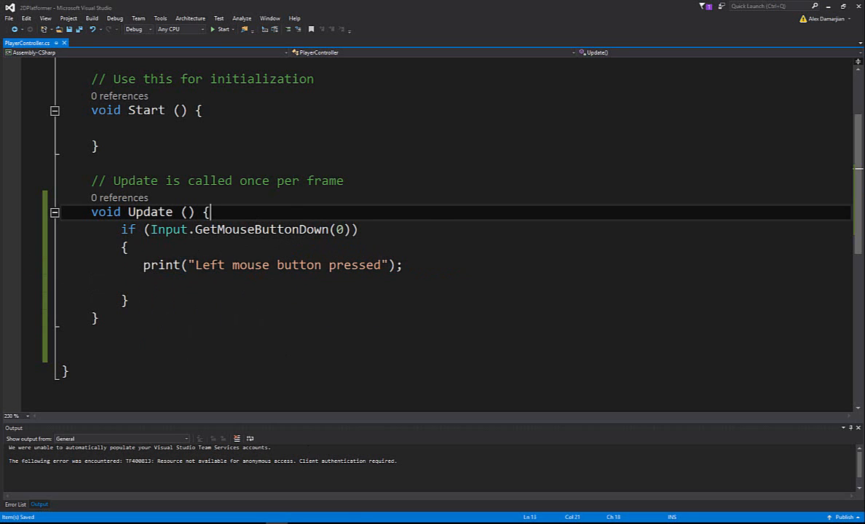
- Return to Unity, play the scene and test the print message with several left mouse presses in the Game view
click(828, 7)
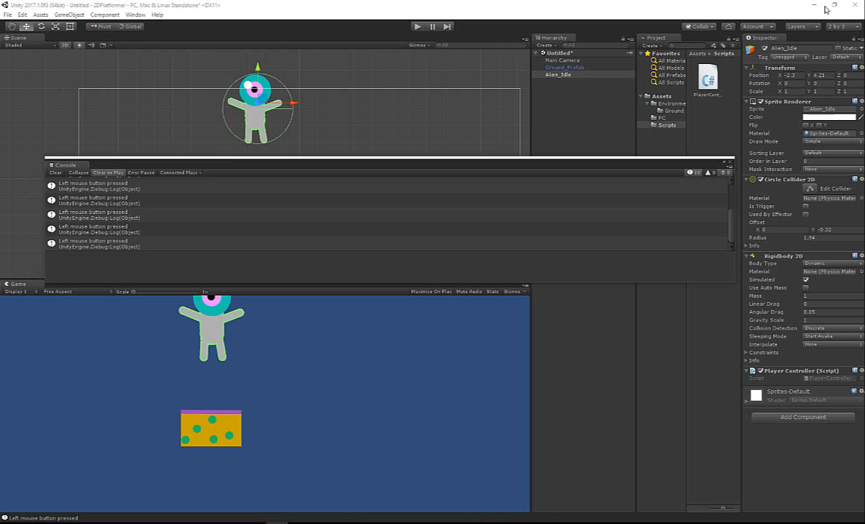
click(421, 27)
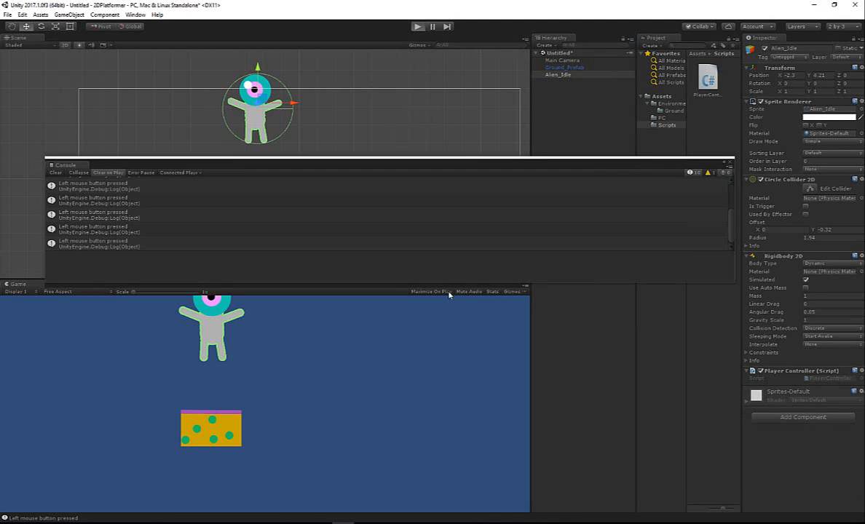
click(401, 346)
click(400, 348)
click(399, 349)
click(400, 349)
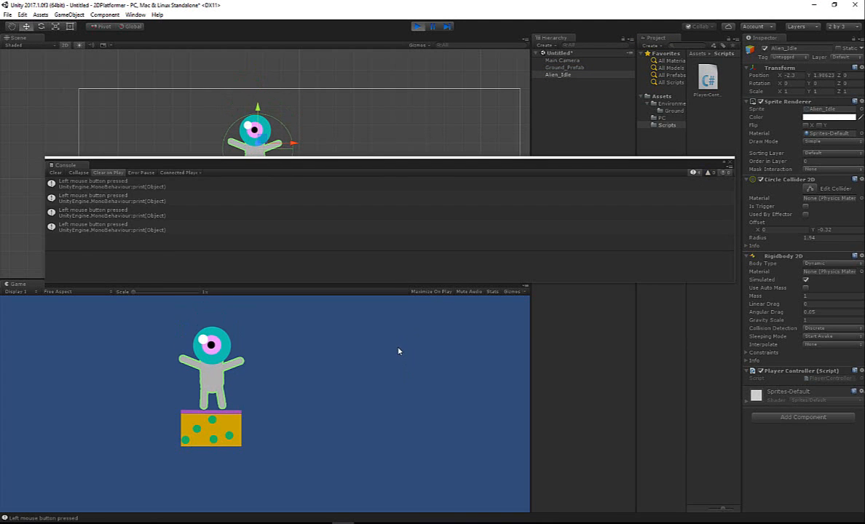
click(400, 348)
click(402, 346)
click(402, 344)
click(403, 344)
click(402, 344)
click(403, 344)
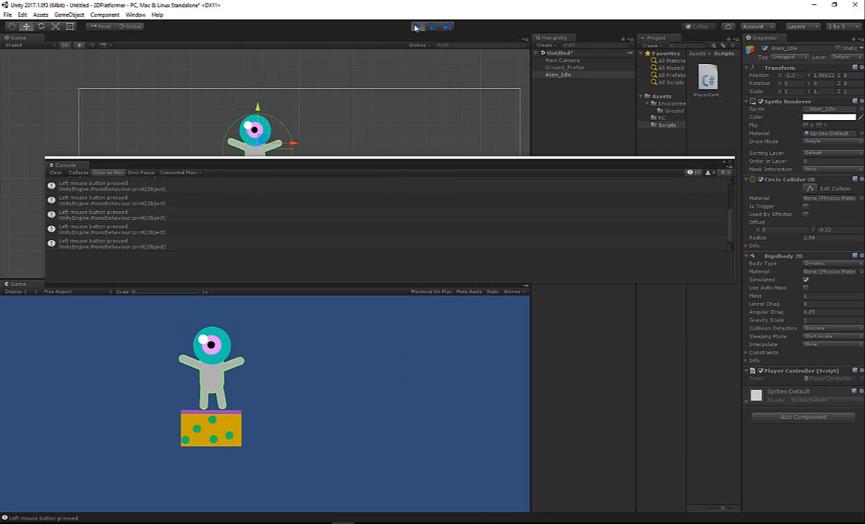